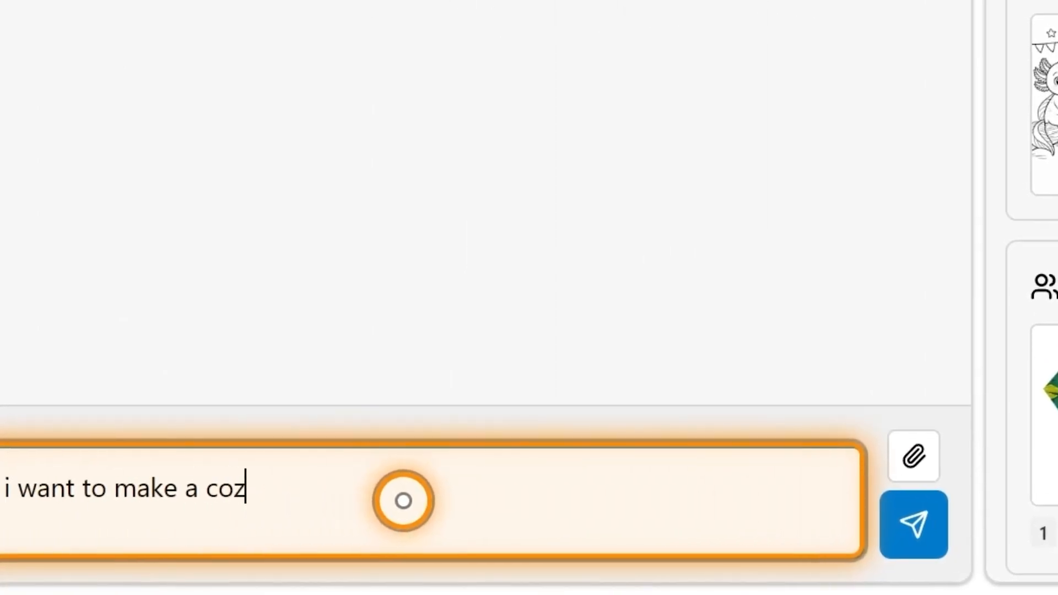
- Tell the brainstorming assistant the idea, a cozy coloring book with cute animal friends by the pond, and the audience, young kids around 6–8
type("e animal friends by the pond.")
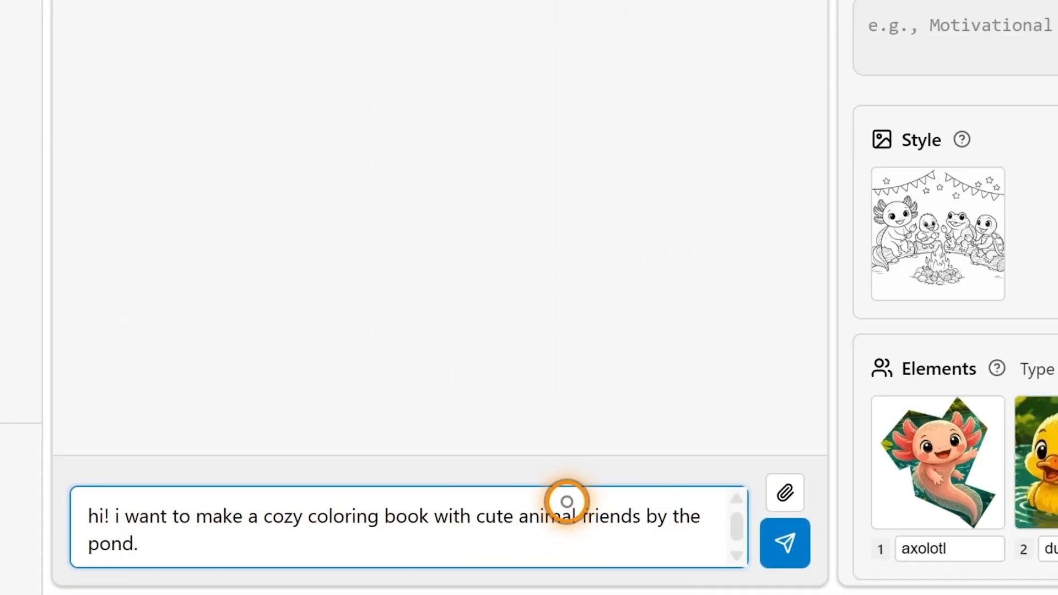
key("Return")
type("young kids, around 6–8 would be")
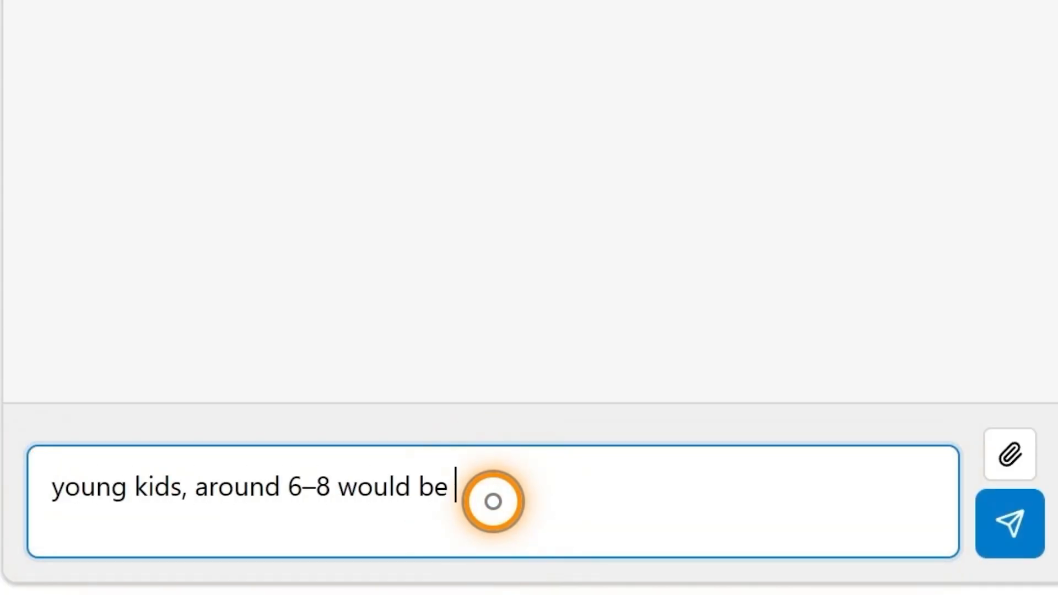
left_click(1010, 522)
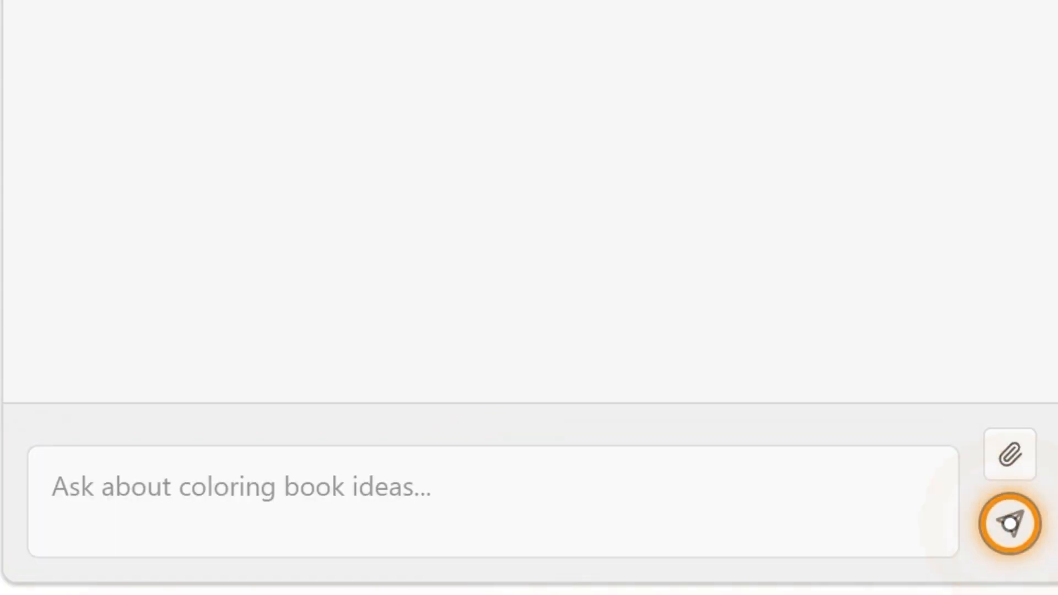
- Answer the brainstorm questions: slightly more detailed but easy pages, bold clean outlines with a storybook feel, and a recurring axolotl with pond pals
type("a little more detailed, but still easy enough for kids to color comfortably.")
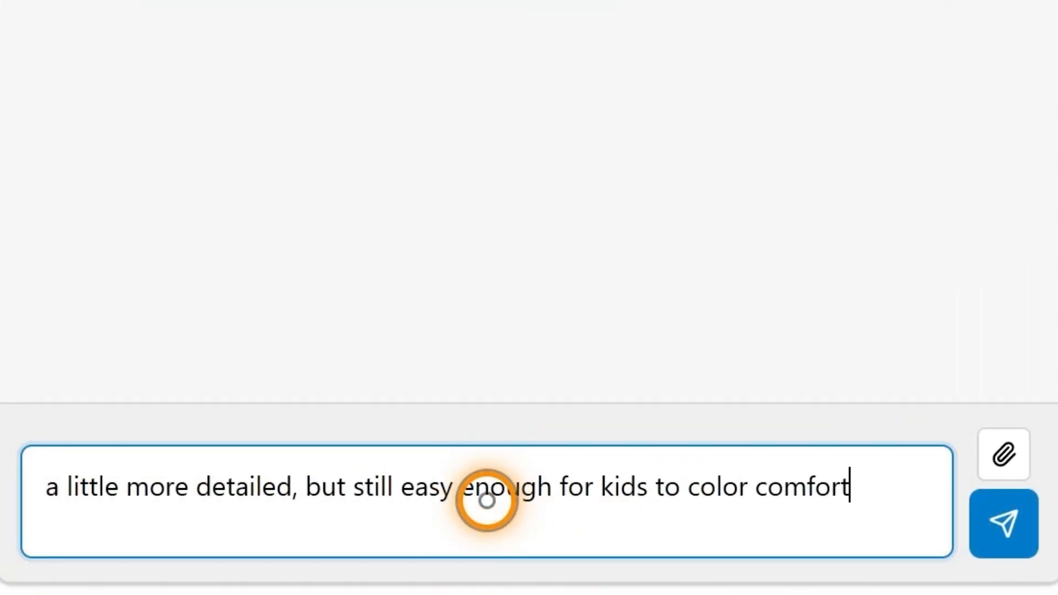
key("Return")
type("bold clean outlines with a soft storybook feel.")
key("Return")
type("yes, i want recurring characters throughout, especially one cute axolotl with pond pals like frogs, turtles, ducks, and snails. cozy backgrounds would be grea")
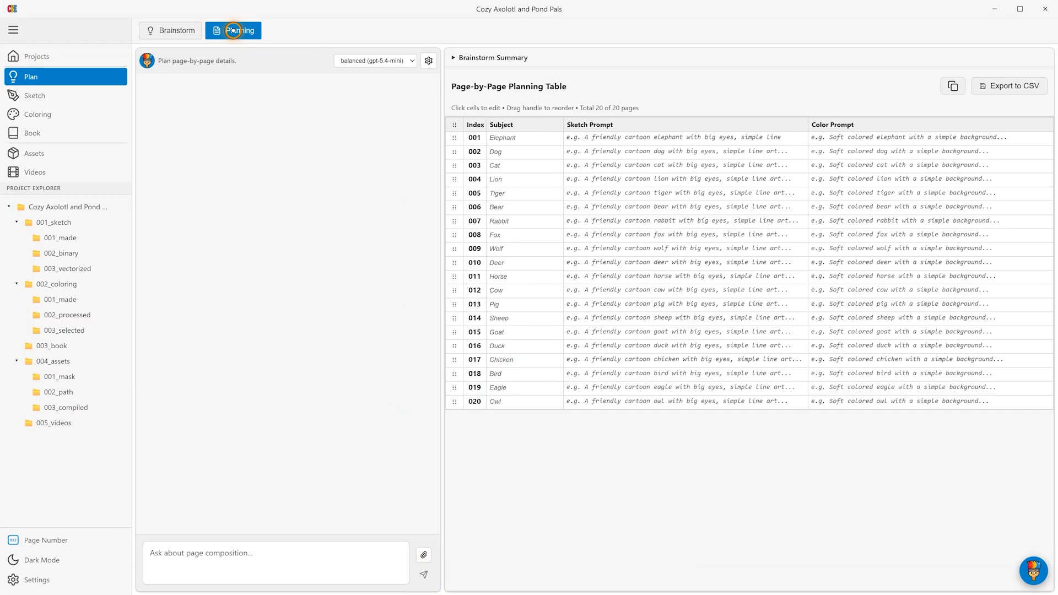
- Ask the planning assistant to generate the full page-by-page list for the cozy axolotl and pond pals coloring book, filling in every page
type("yes — please generate the full page-by-page list now for the cozy axolotl and pond pals coloring book, and fill in every page so nothing is left blank.")
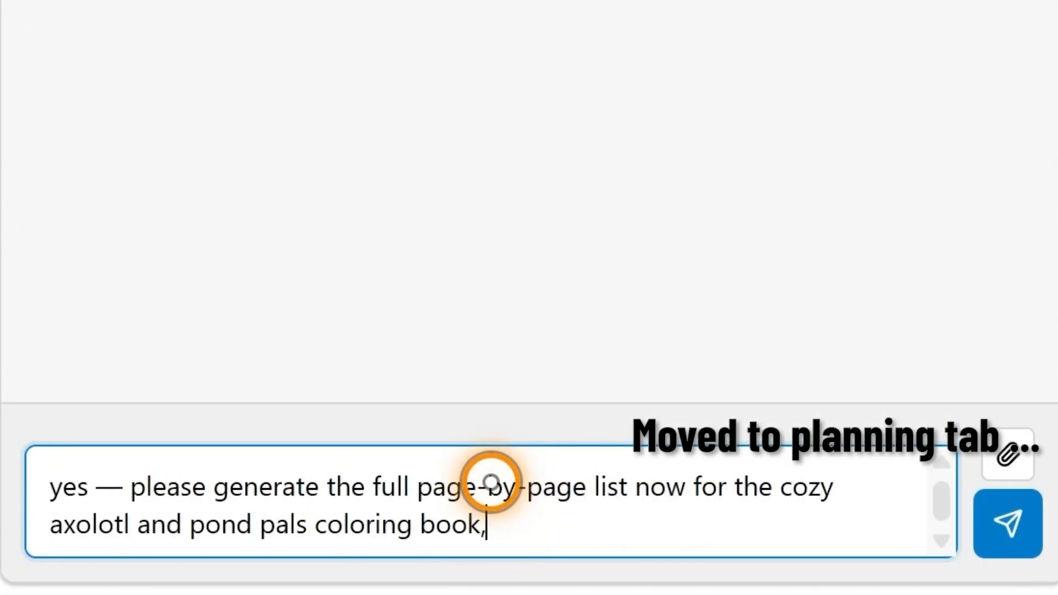
left_click(1008, 524)
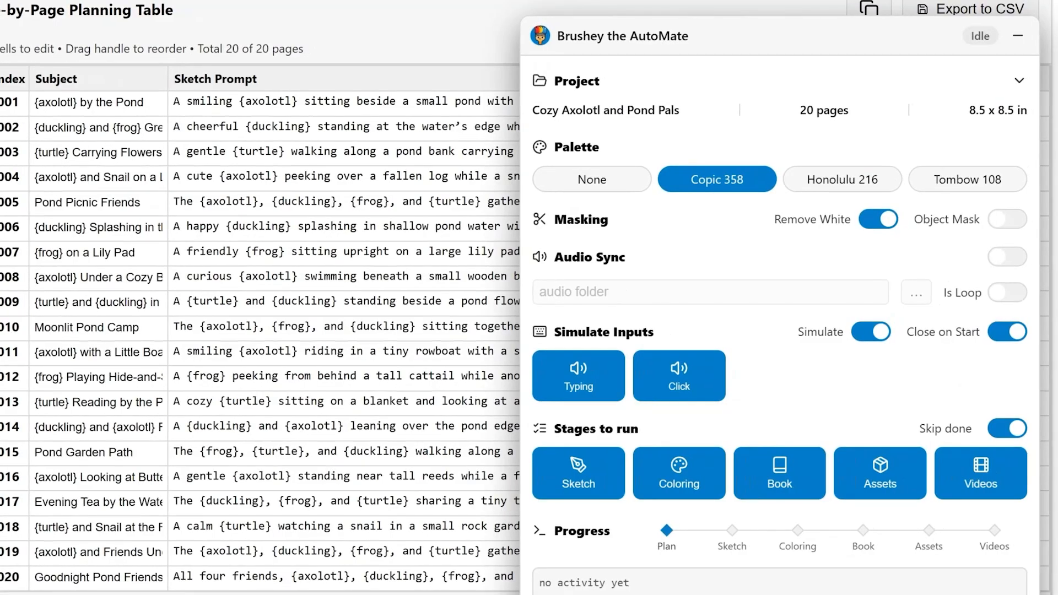
- Enable audio sync in the automation settings and set its audio folder to C:/Coloring Books/resources/musics
left_click(1007, 256)
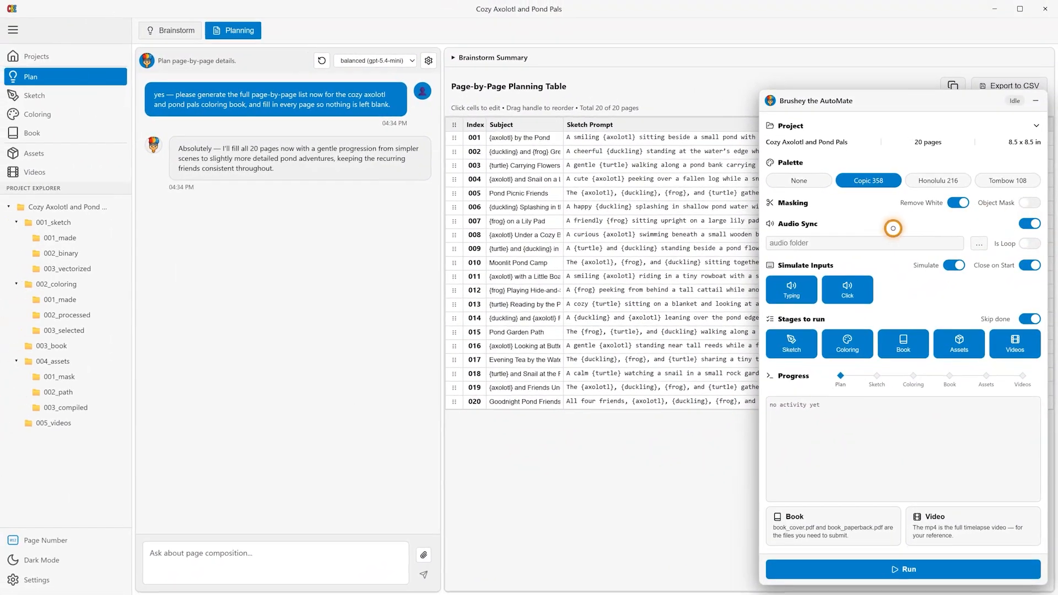
left_click(710, 292)
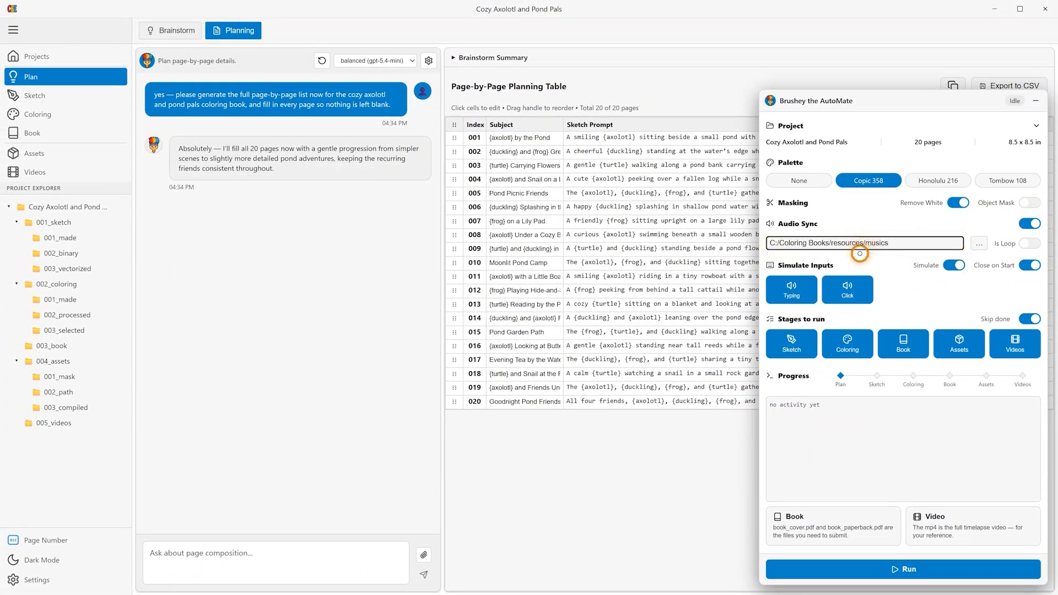
- Run the automation and create the sketches by generating them with AI from the planning prompts
left_click(901, 568)
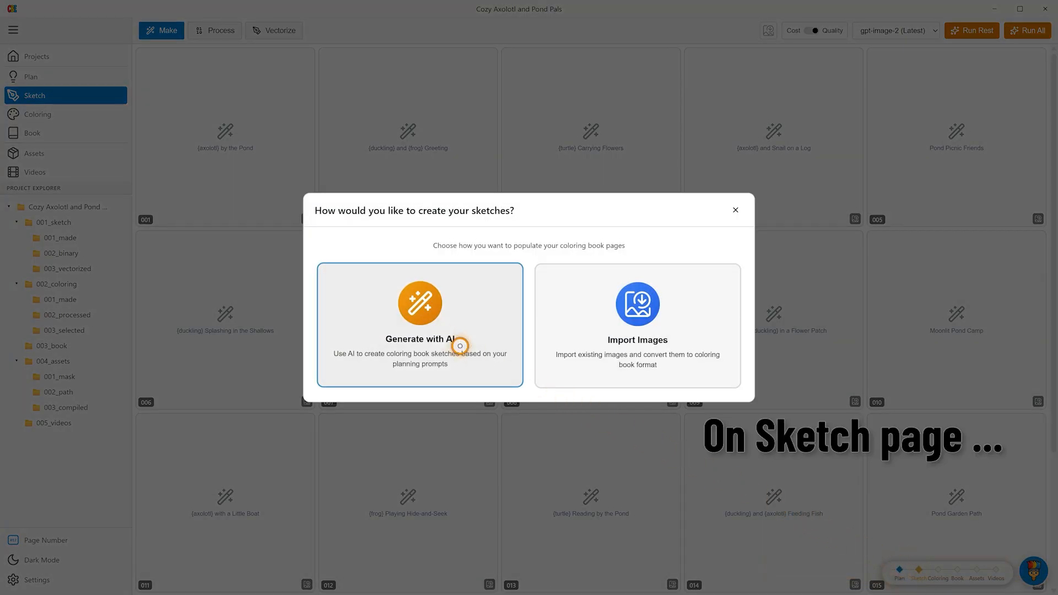
left_click(457, 345)
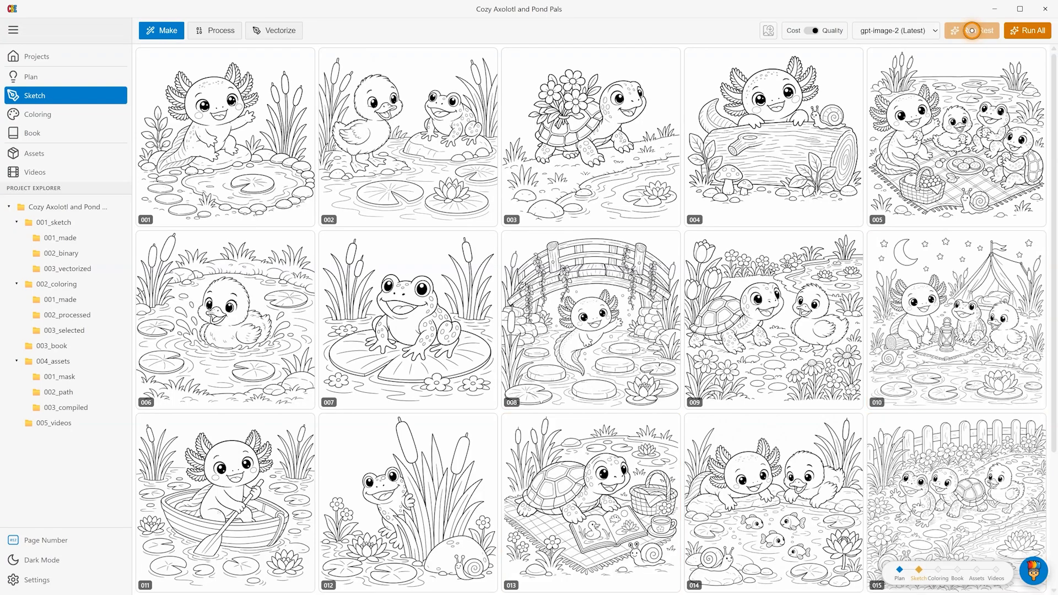
- Process all generated sketches and vectorize every page
left_click(214, 30)
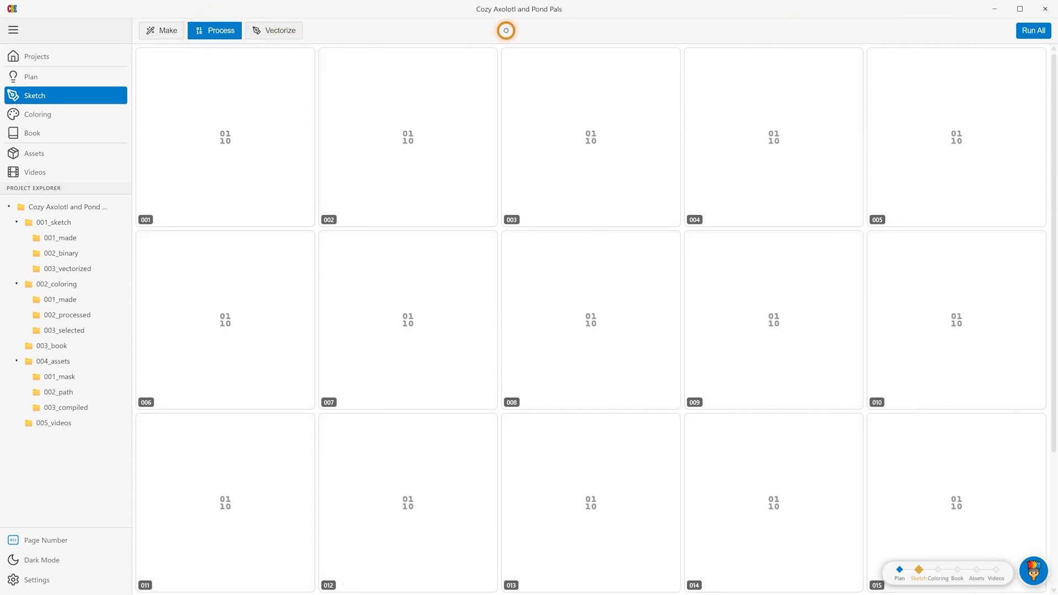
left_click(1033, 30)
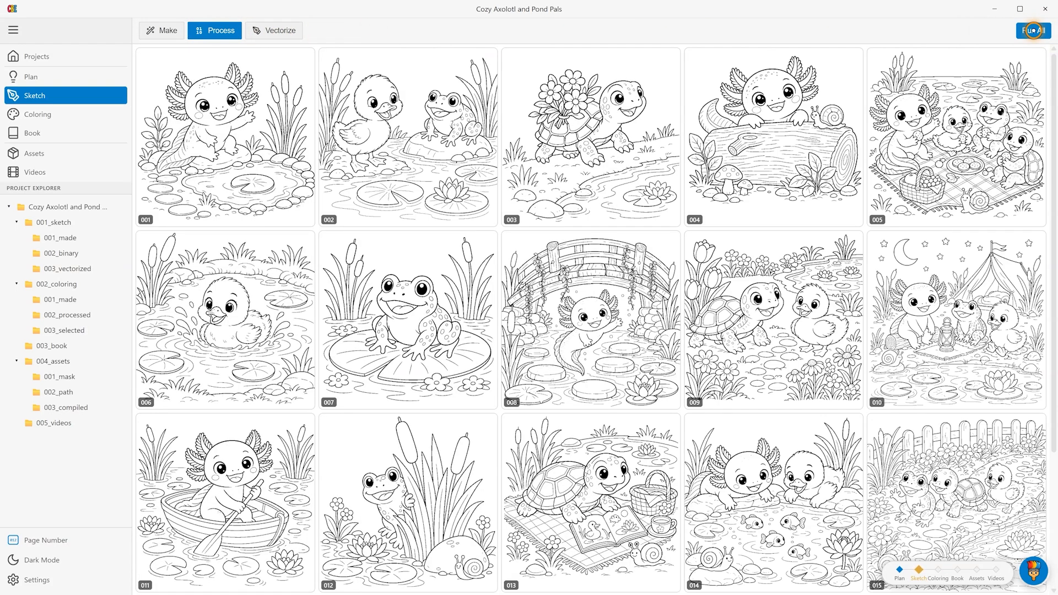
left_click(274, 31)
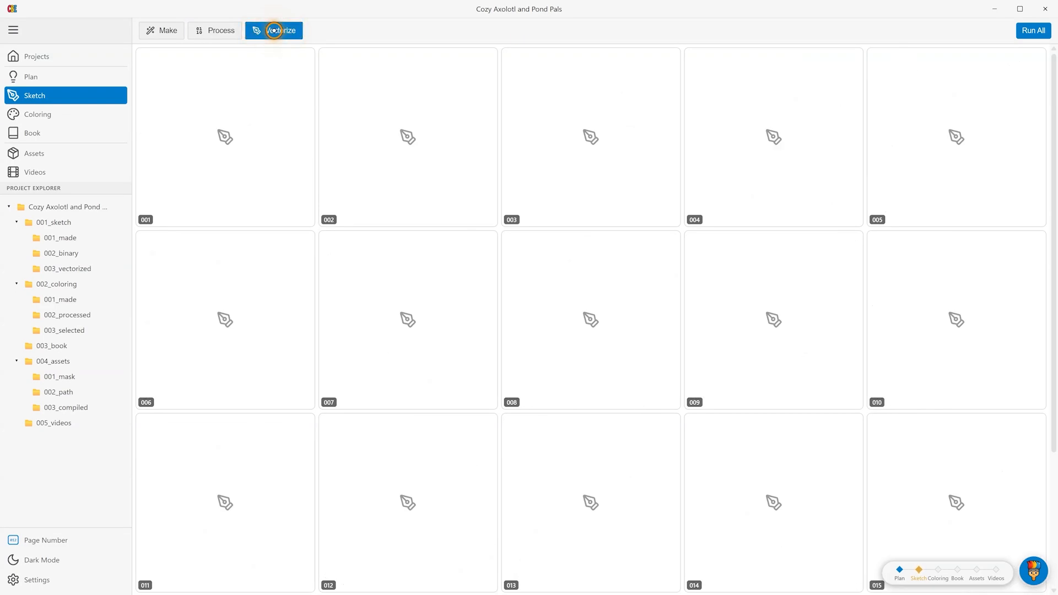
left_click(1030, 30)
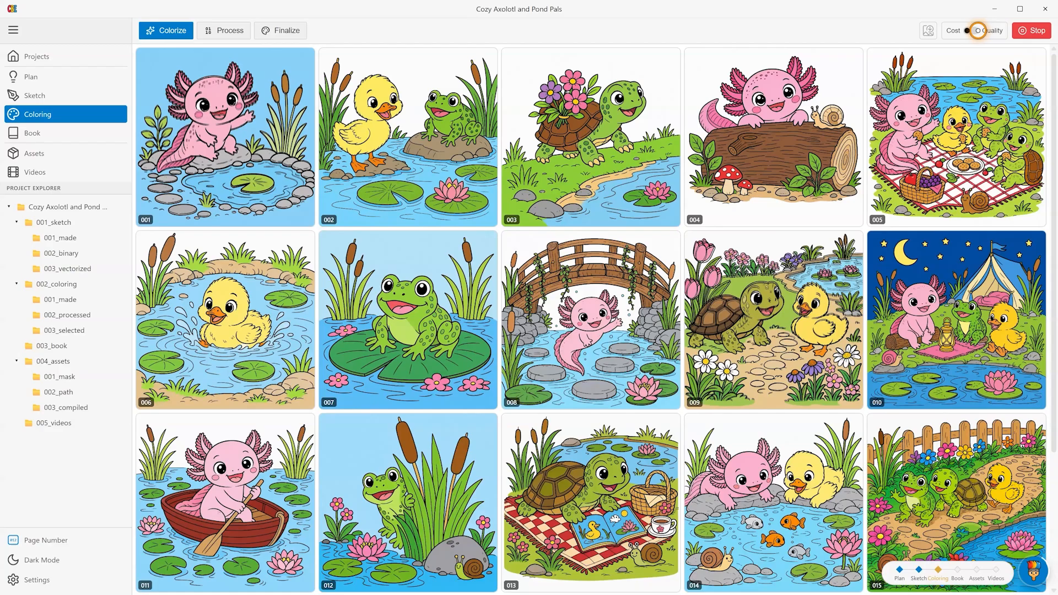
- Process all colored pages with the Copic 358 palette and load all of them for finalizing
left_click(223, 30)
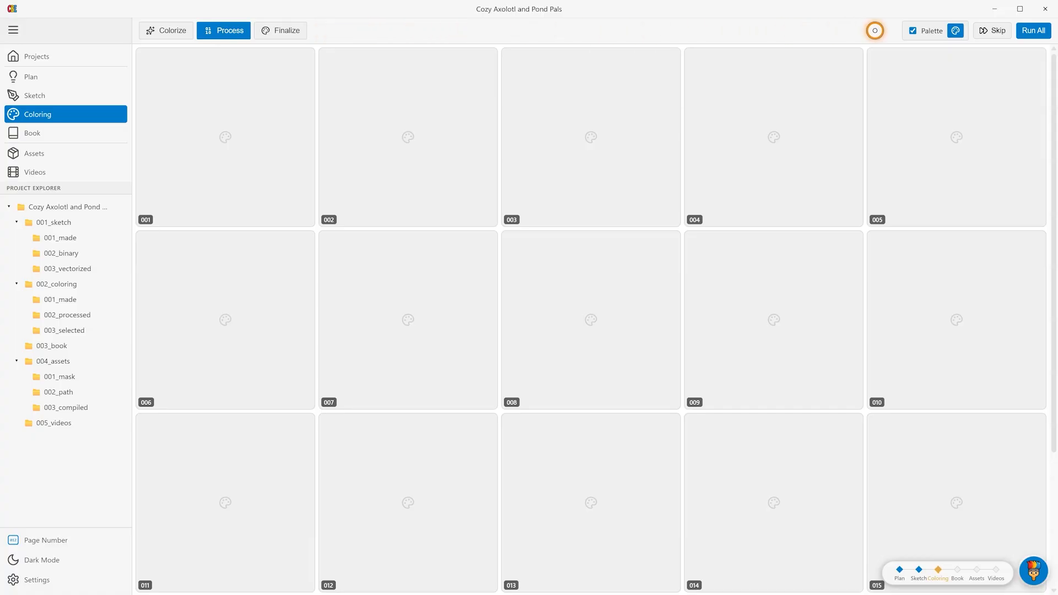
left_click(955, 30)
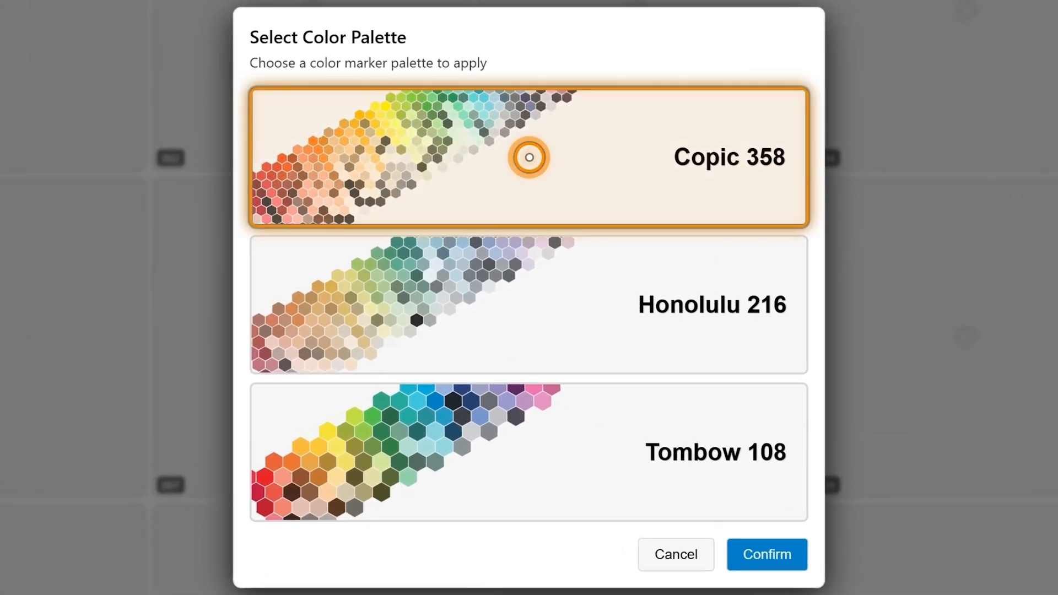
left_click(756, 542)
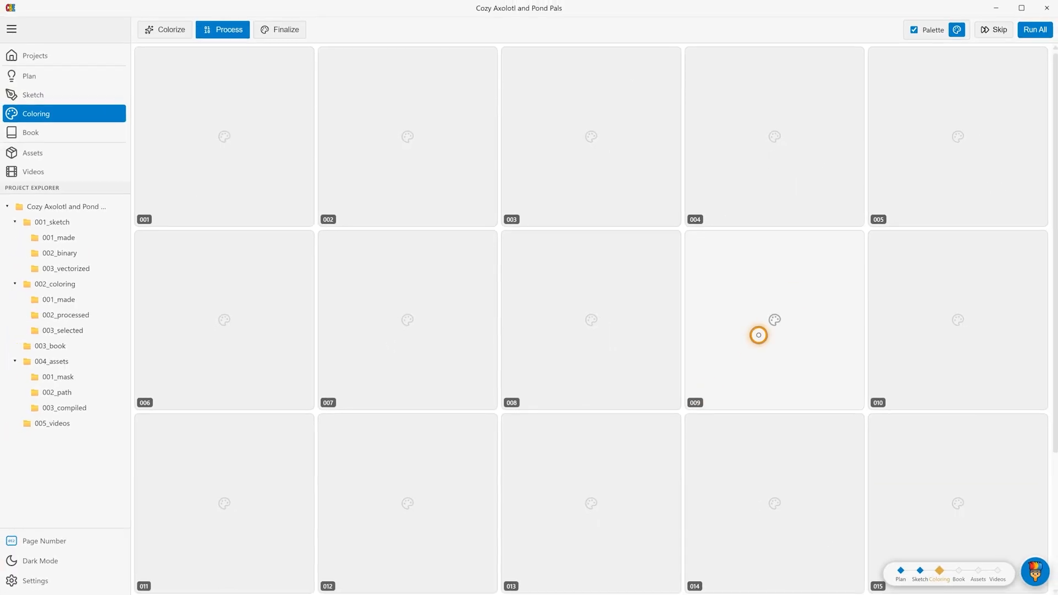
left_click(1033, 31)
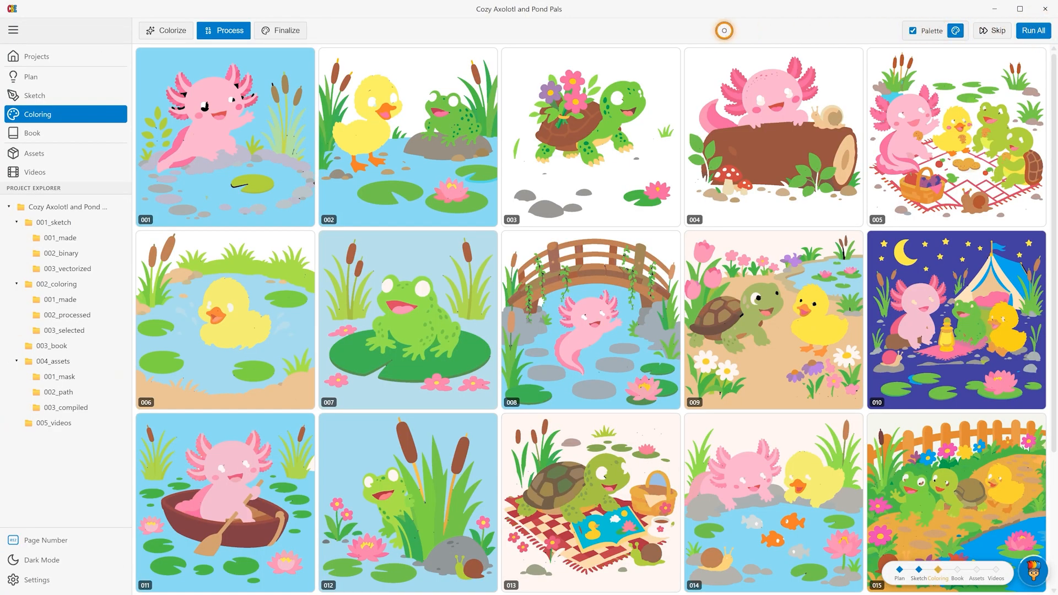
left_click(280, 30)
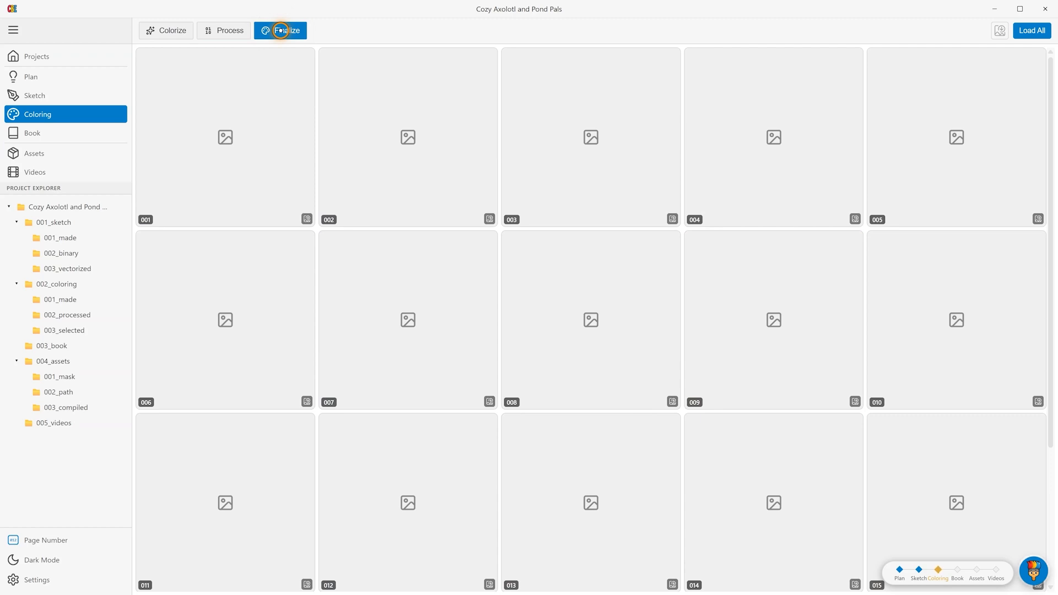
left_click(1032, 30)
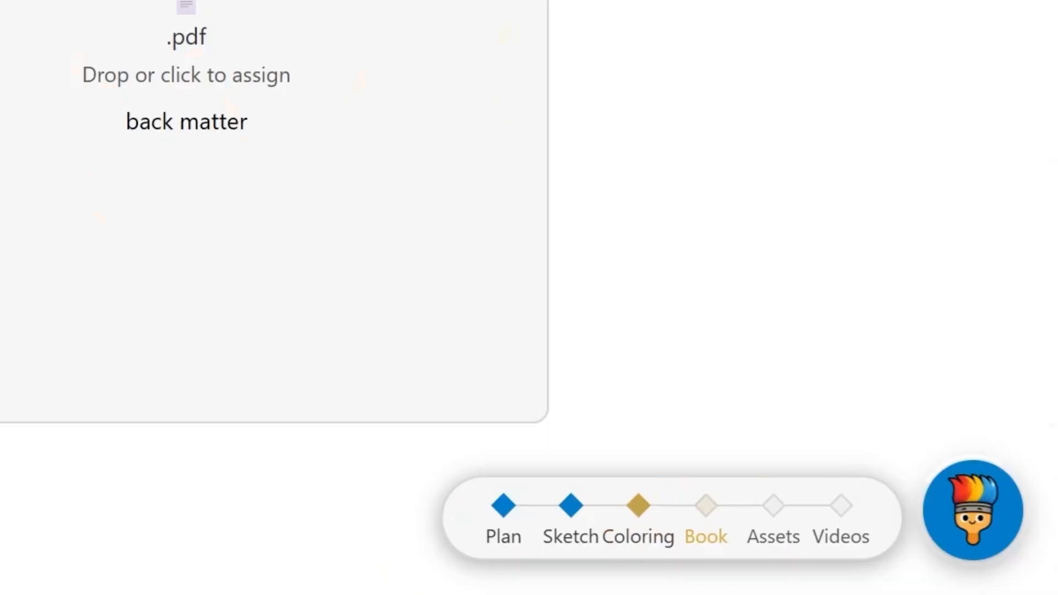
- Generate the book's front matter using the prefilled title, theme, art style and {axolotl} mascot
left_click(290, 351)
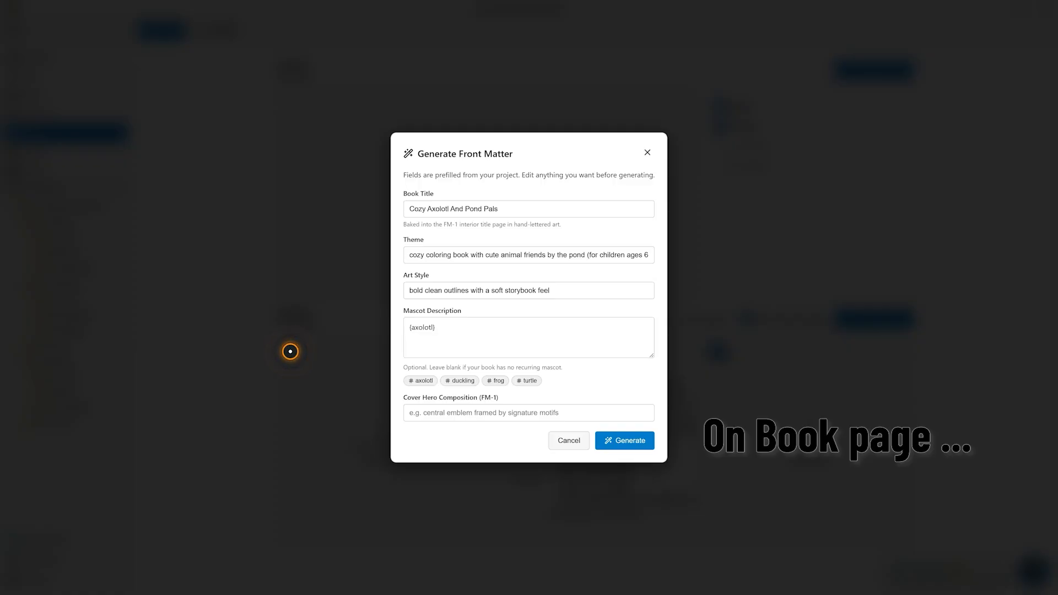
left_click(624, 440)
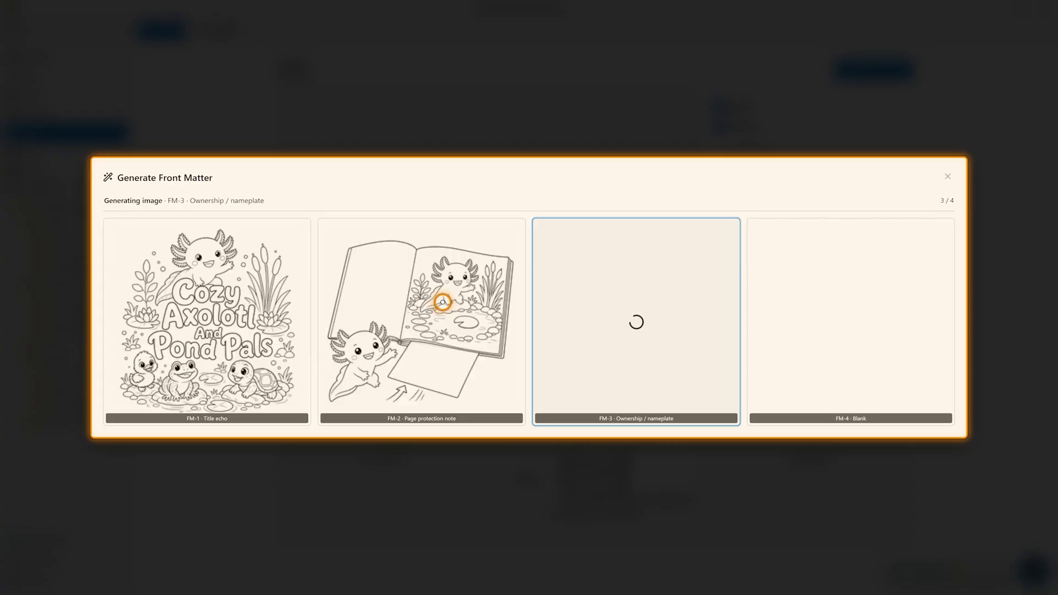
left_click(935, 432)
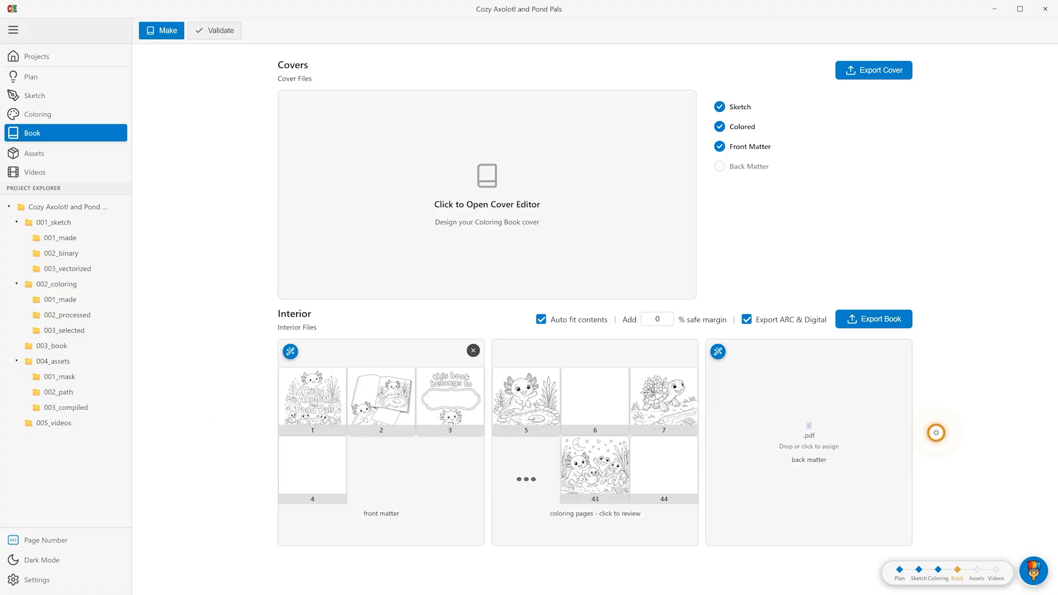
- Generate the book's back matter using the prefilled theme, art style and {axolotl} mascot
left_click(717, 351)
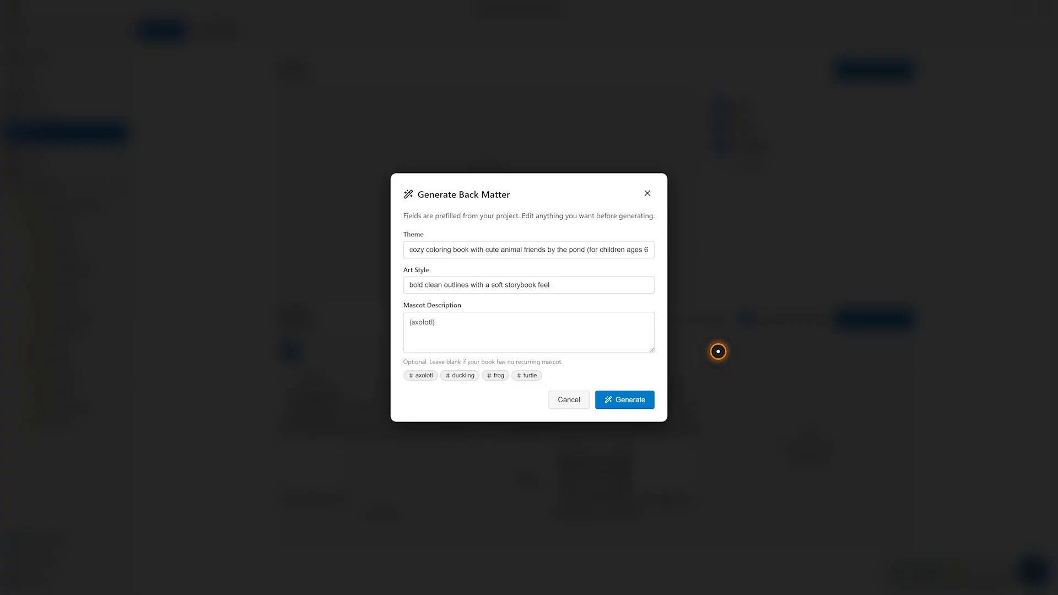
left_click(624, 399)
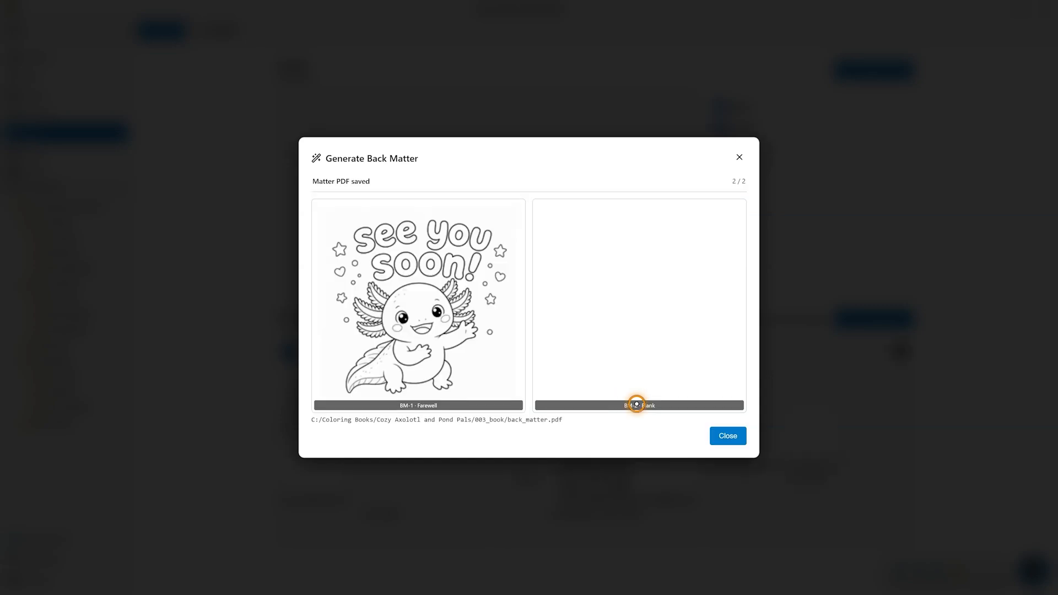
left_click(727, 434)
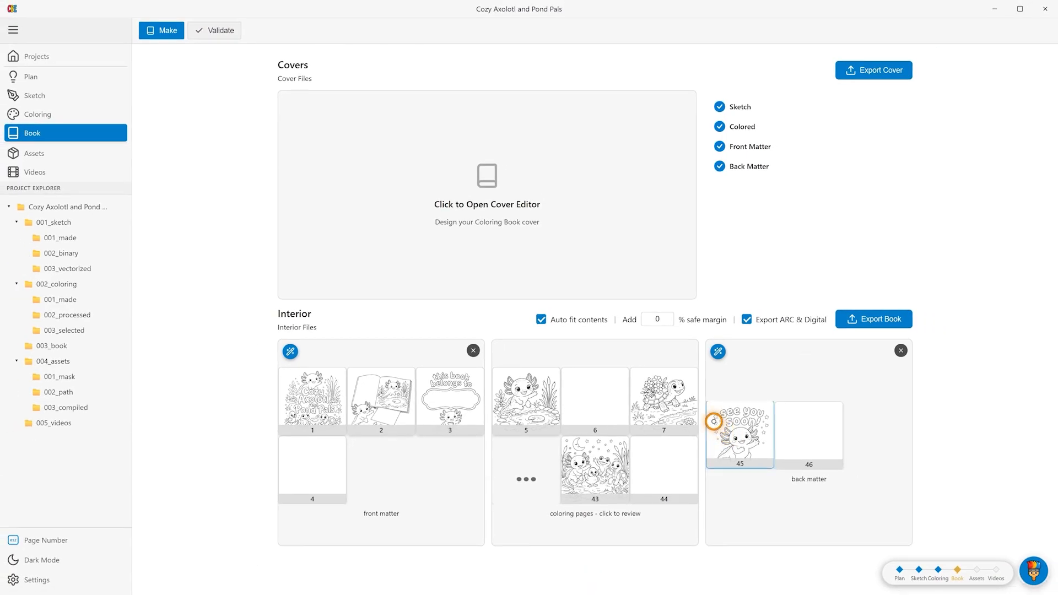
- Open the cover editor and change the front cover title to "Pond Pals"
left_click(487, 193)
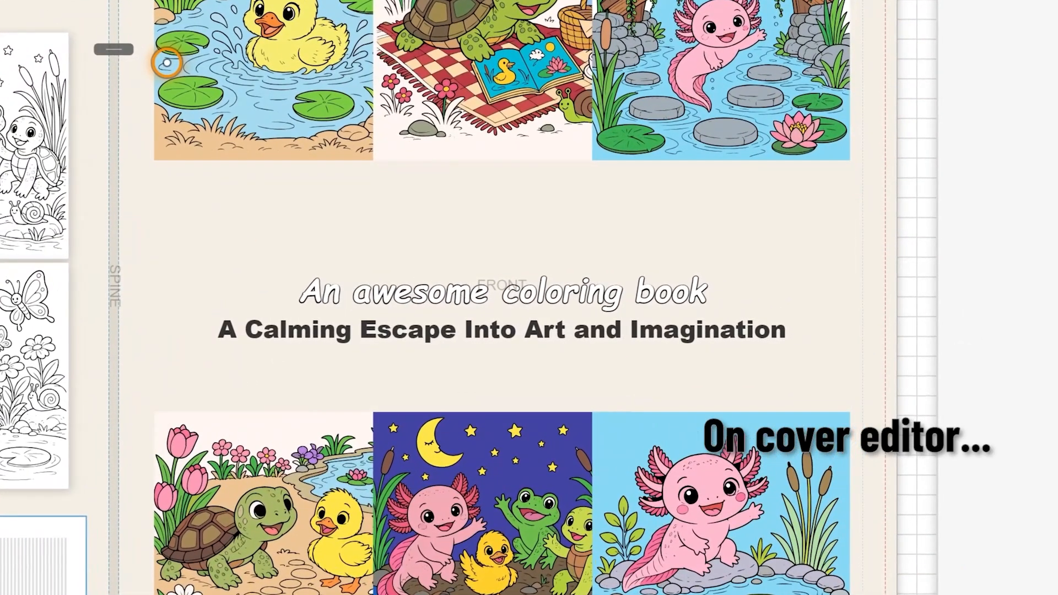
left_click(786, 323)
key("ctrl+a")
type("Pond Pals")
- Replace the front cover subtitle with "A Cozy Animal Friends Coloring Book for Kids"
left_click(502, 329)
key("ctrl+a")
type("A")
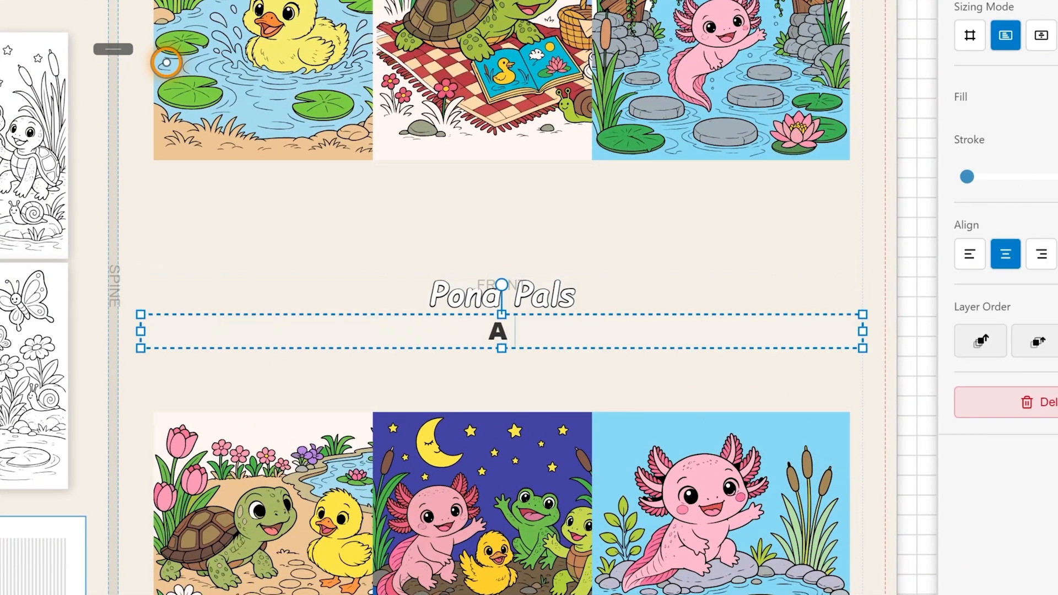
type(" Cozy Animal Friends Coloring Book")
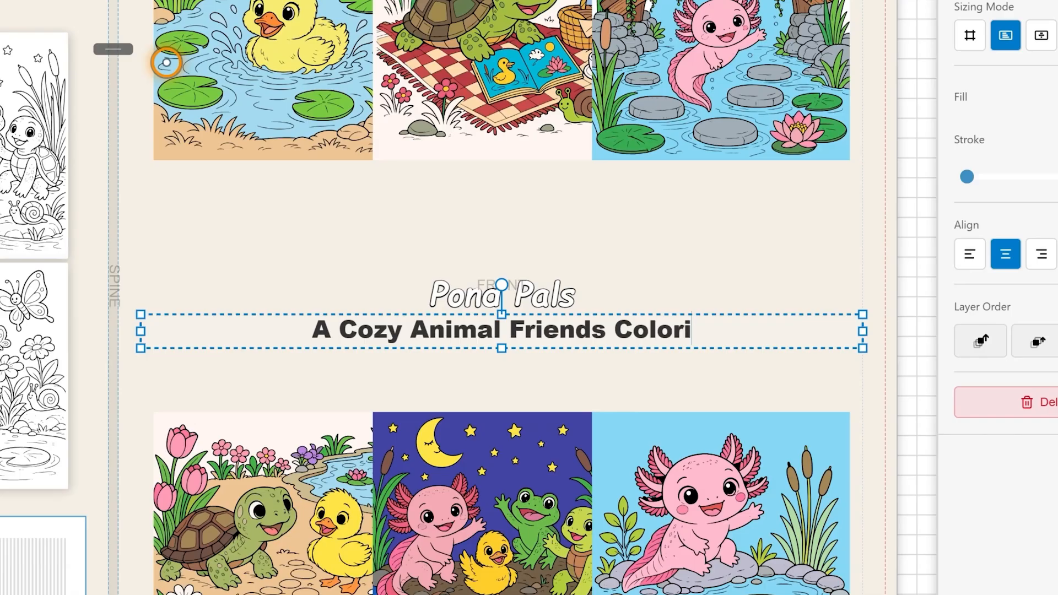
type(" for Kids")
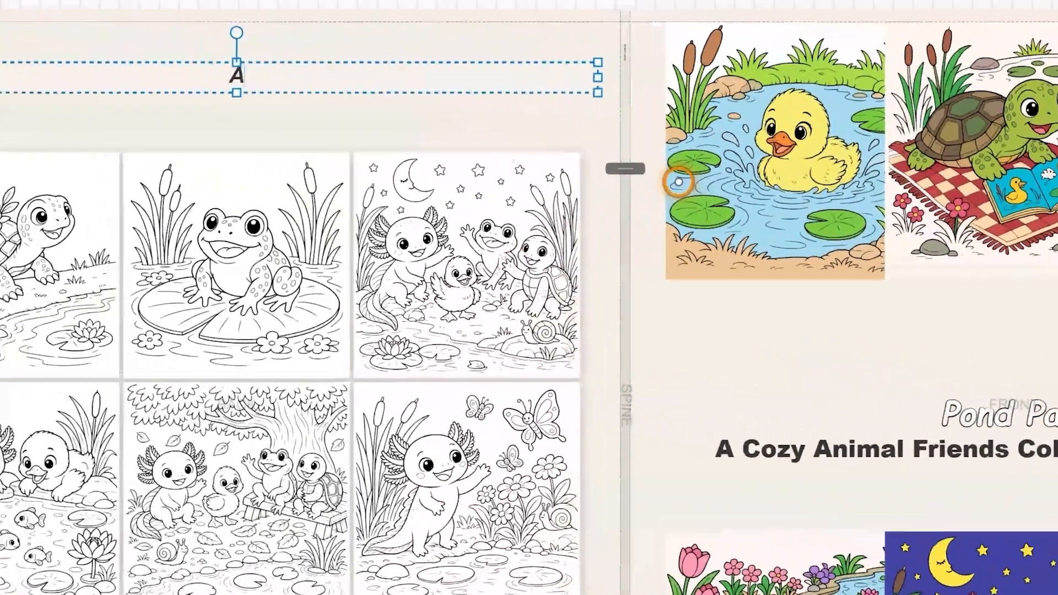
- Set the back cover tagline to "A relaxing coloring book to unwind, one page at a time."
type("relaxing coloring book to unwi")
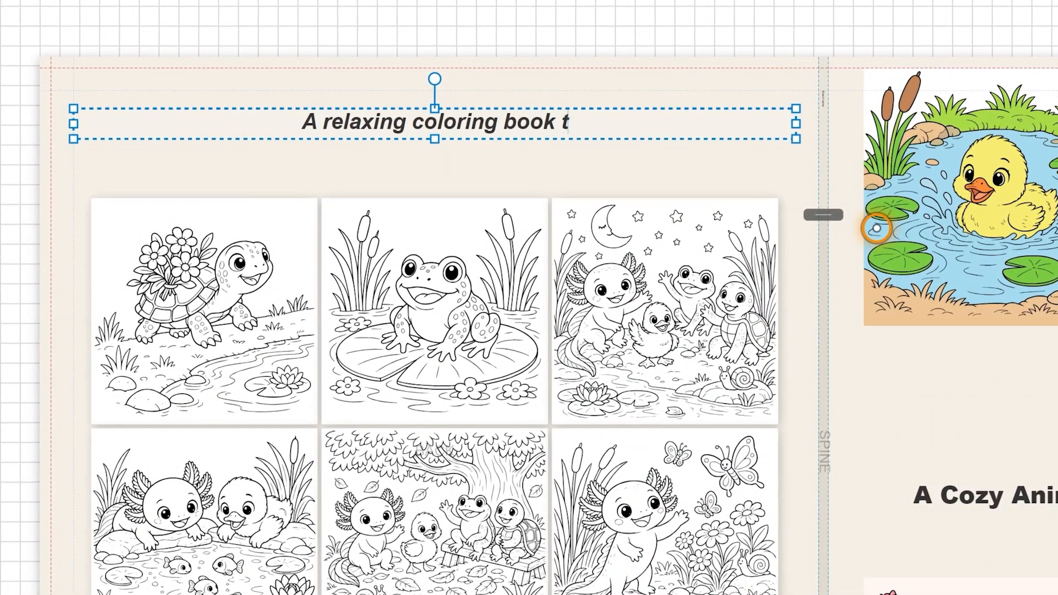
type("nd, one page at a time.")
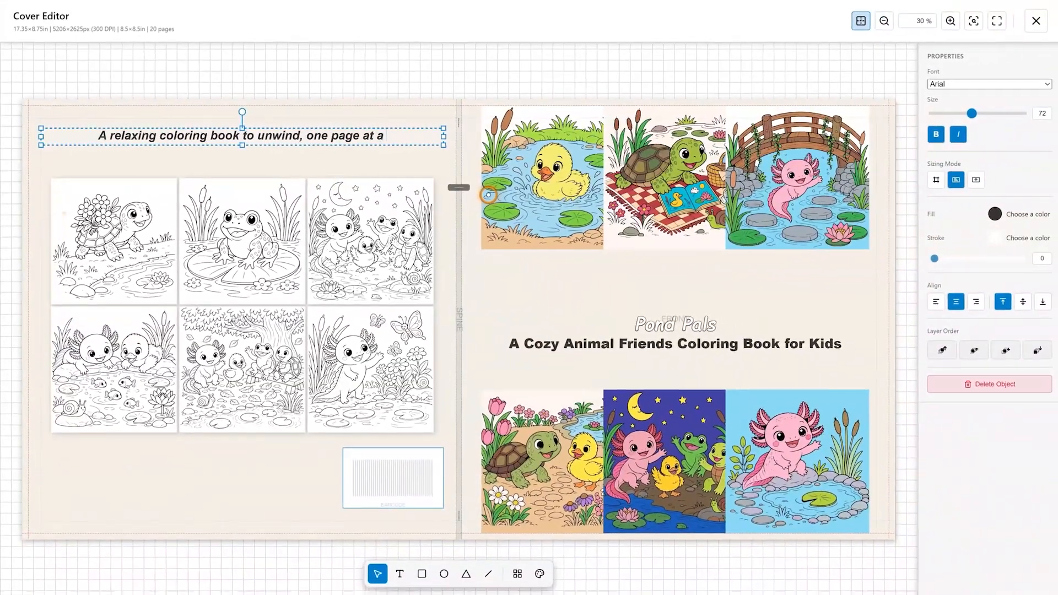
- Change the background of the front and back covers to light peach
left_click(487, 194)
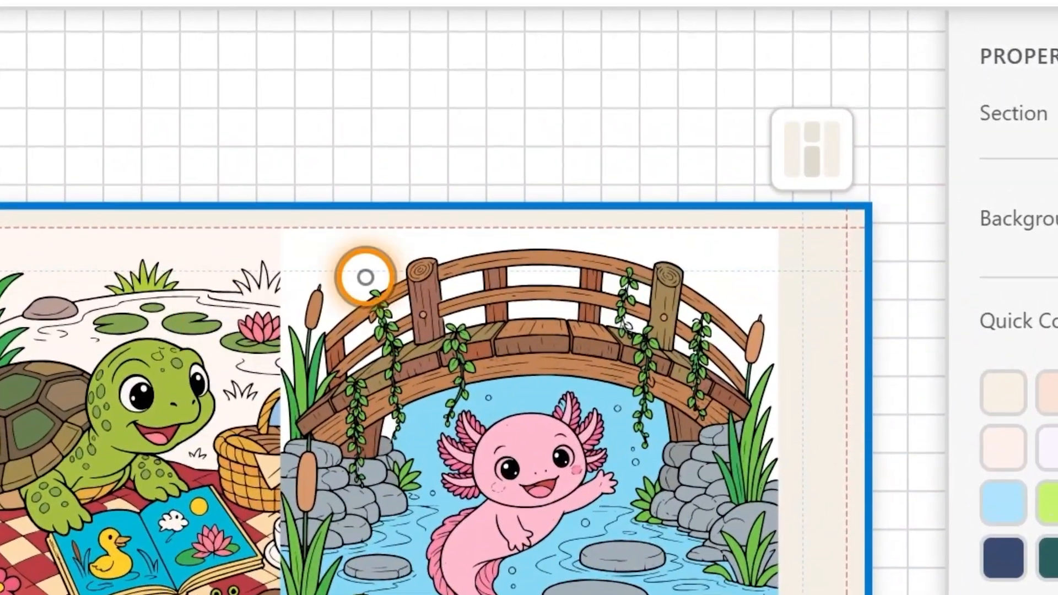
left_click(874, 83)
left_click(345, 242)
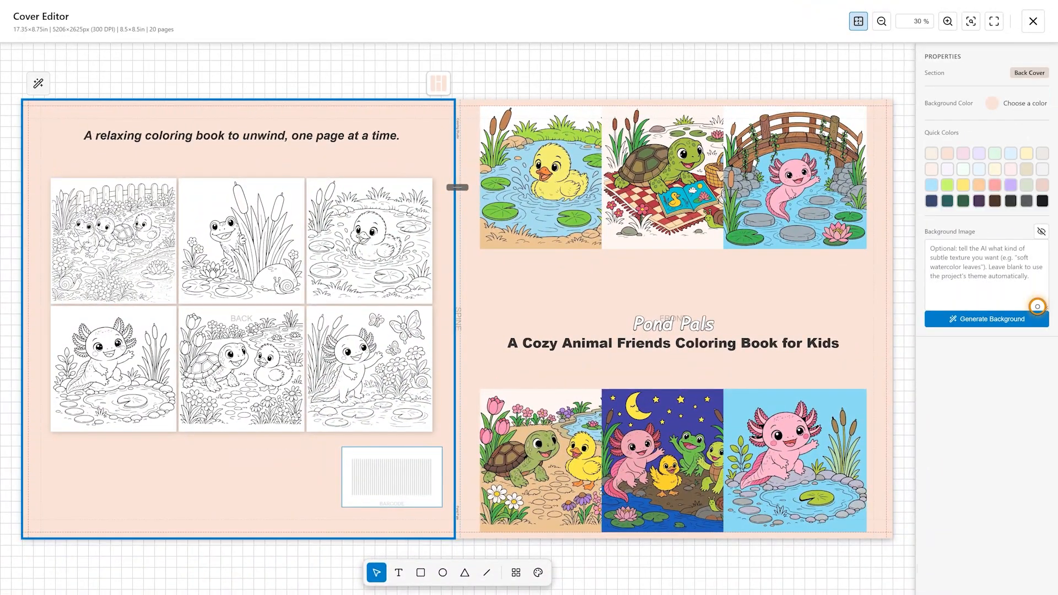
- Generate a back cover background from the prompt "Soft watercolor themed background, airy, plenty of empty space, children's book back cover"
left_click(1037, 306)
type("Soft waterco")
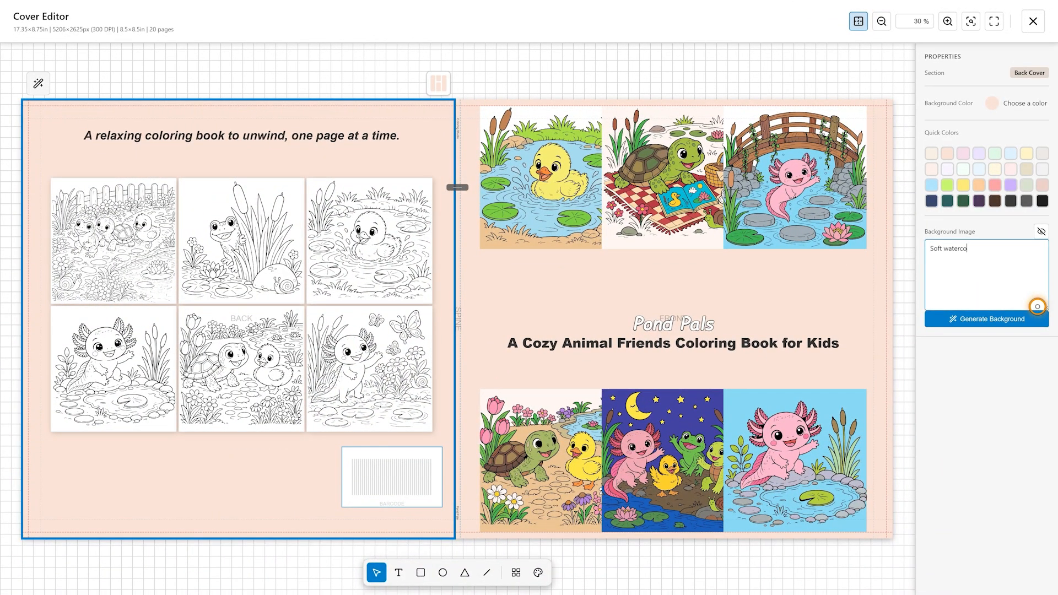
type("lor themed background, airy, plenty ")
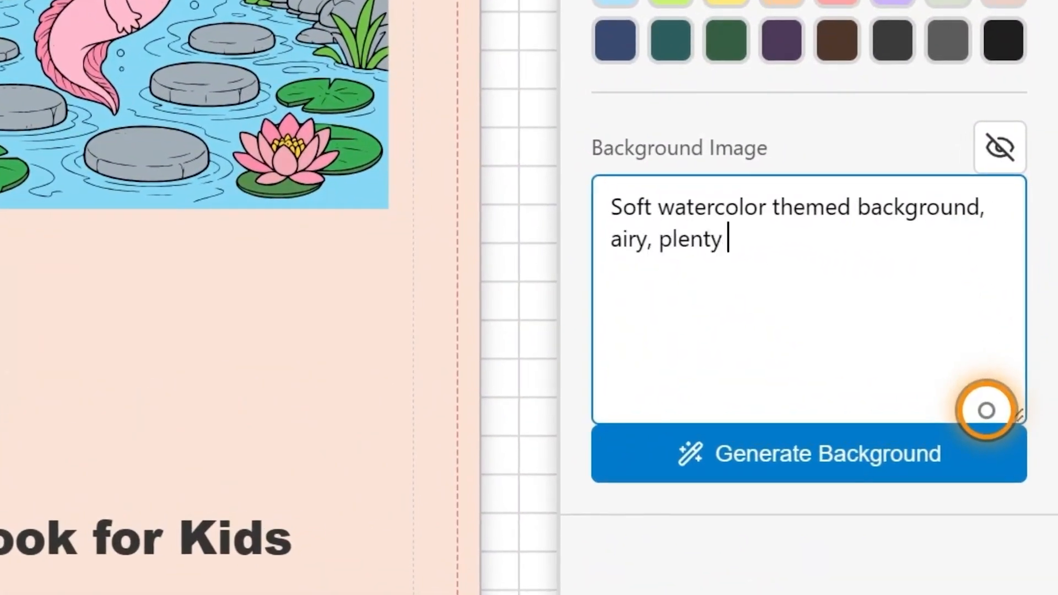
type("of empty space, children's book back cover")
left_click(809, 454)
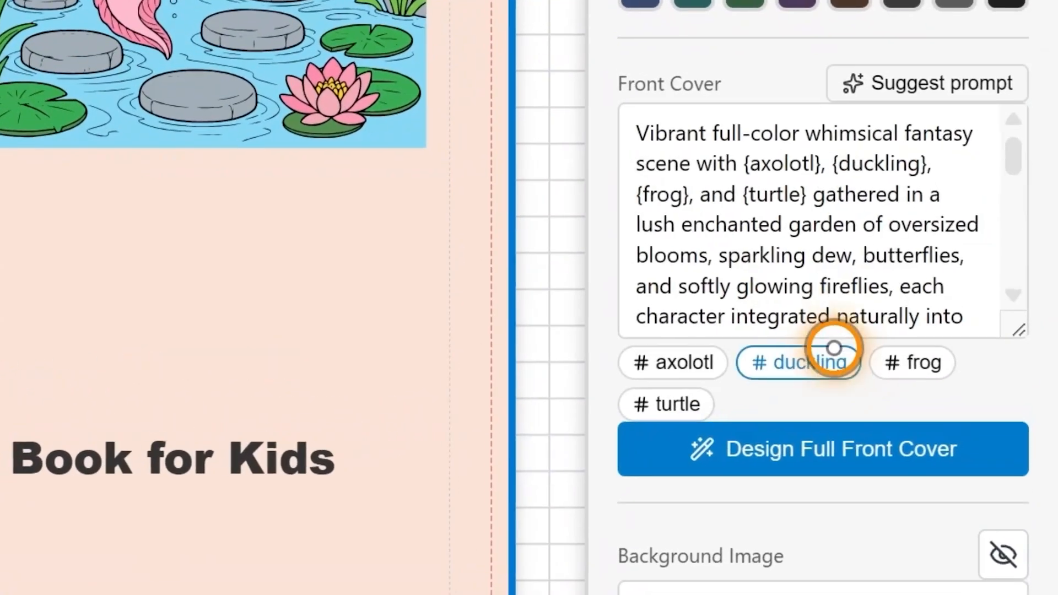
- Generate the full front cover with {axolotl} and {duckling} appended to its scene prompt, and export the cover PDF
left_click(1018, 229)
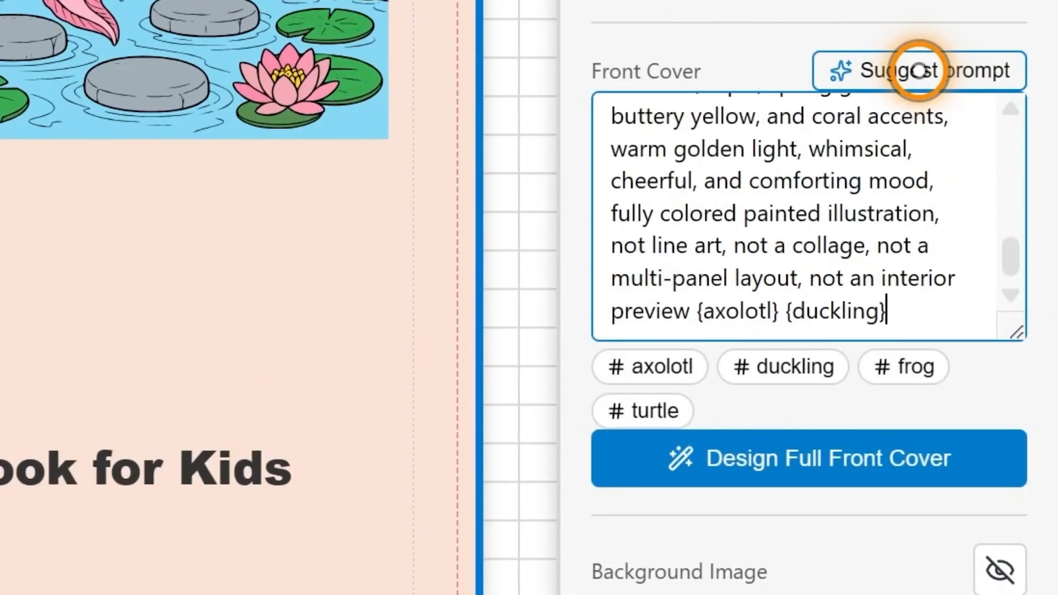
left_click(808, 457)
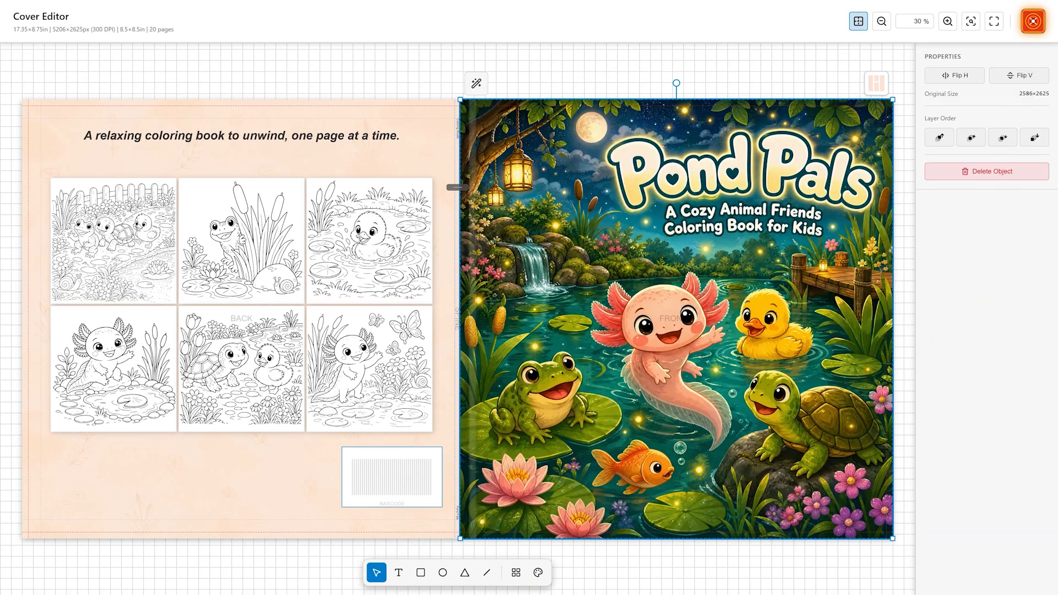
left_click(1032, 21)
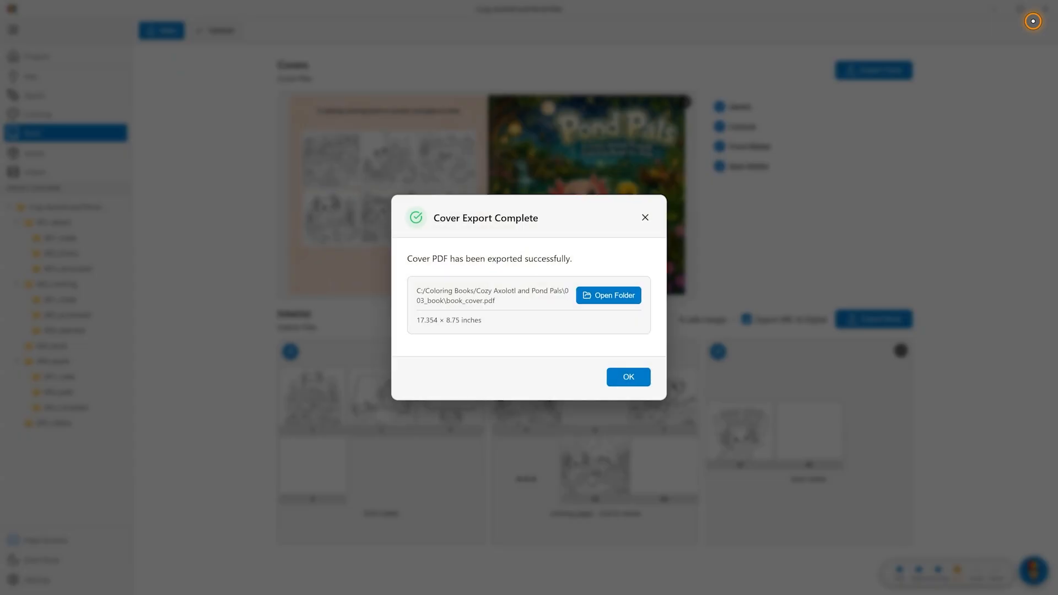
left_click(626, 374)
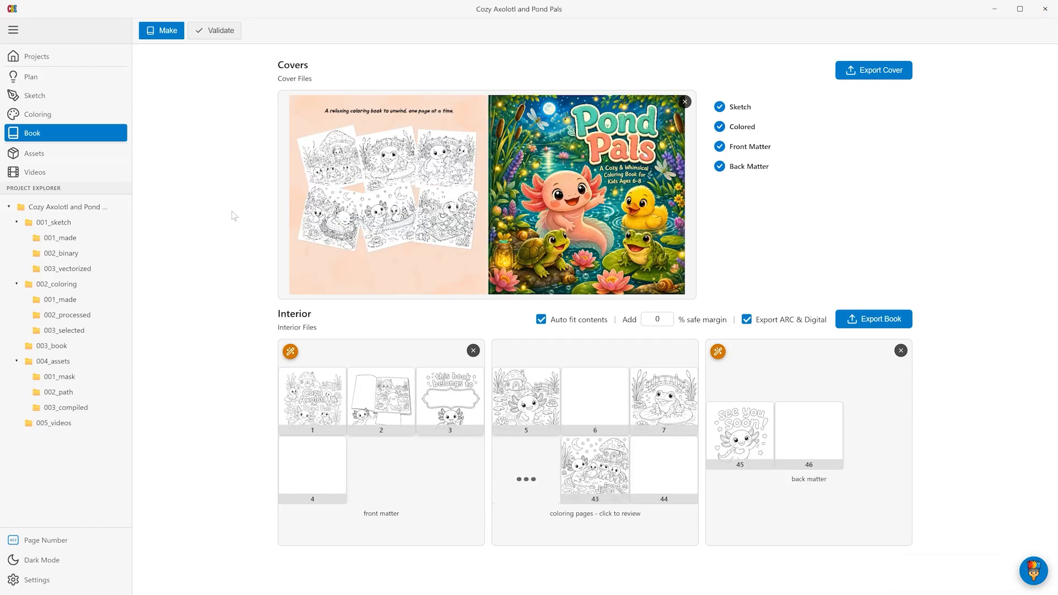
- Reshuffle the rotation of the sketch cards in the back cover grid, and export the cover PDF again
left_click(436, 208)
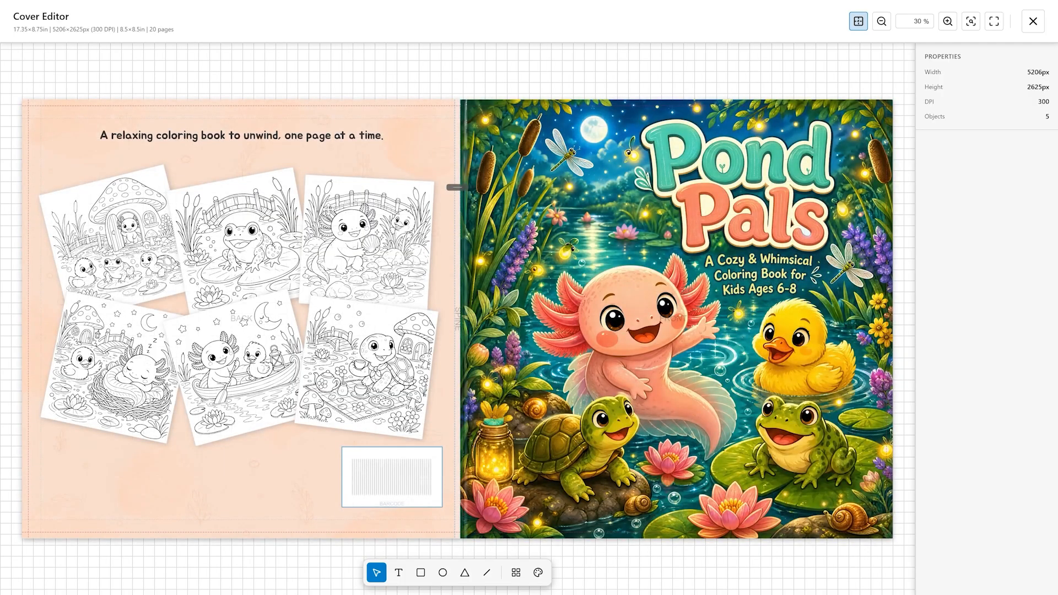
left_click(353, 206)
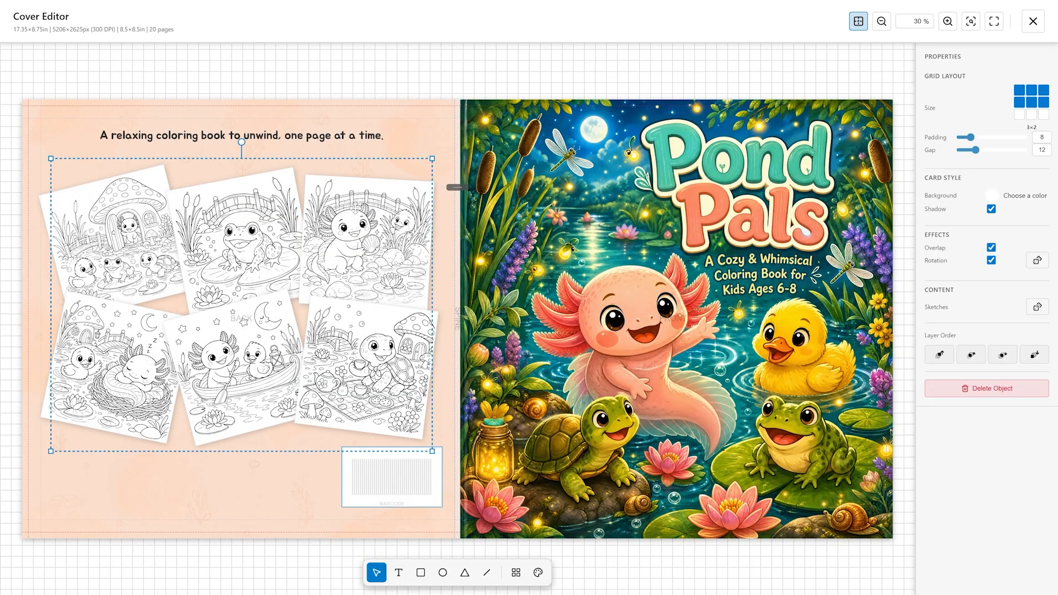
left_click(1033, 262)
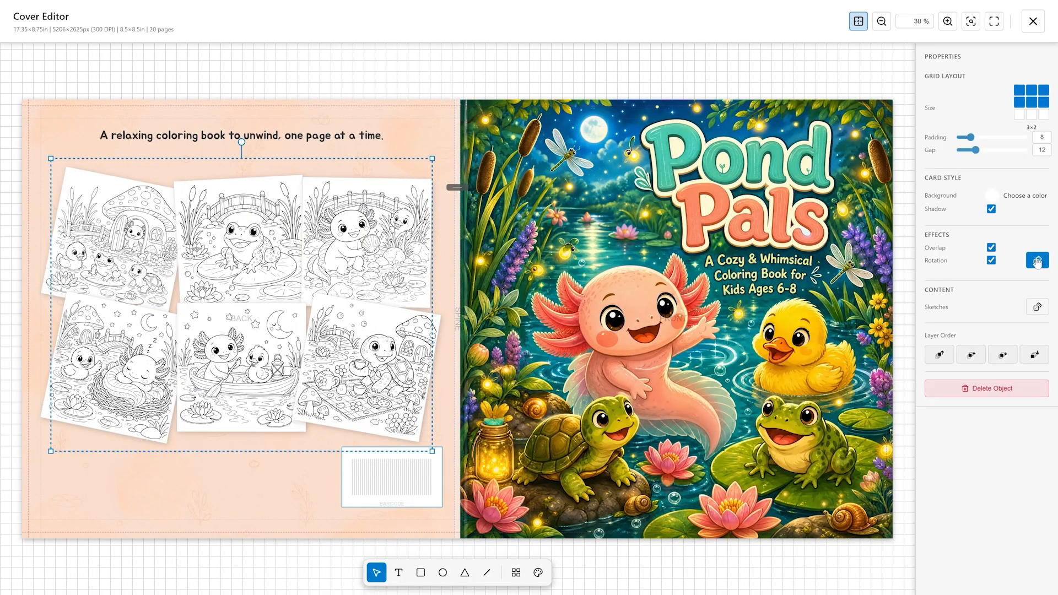
left_click(1034, 262)
left_click(1034, 262)
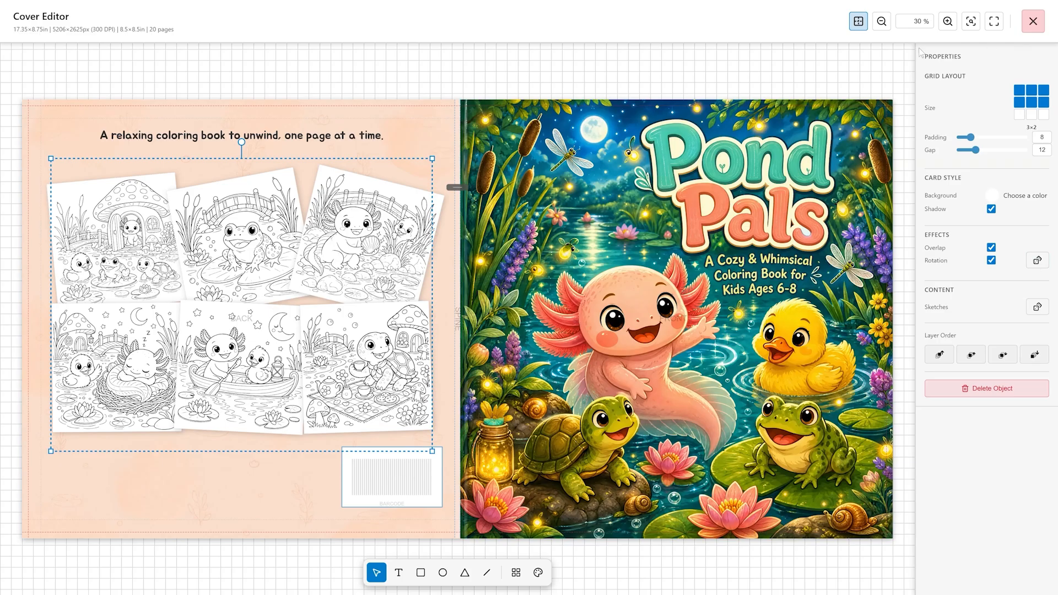
key("Escape")
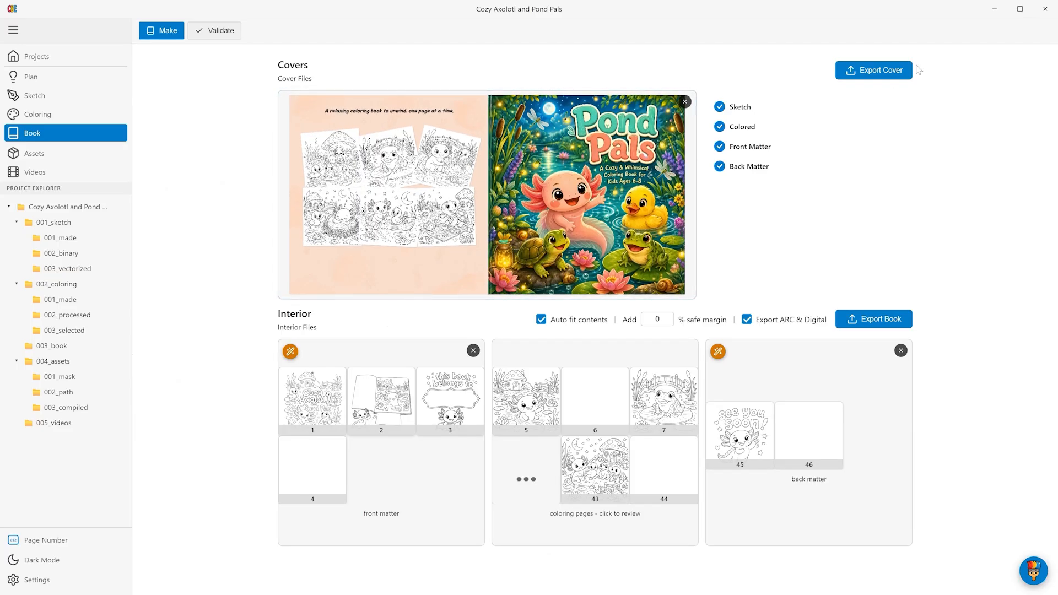
left_click(899, 71)
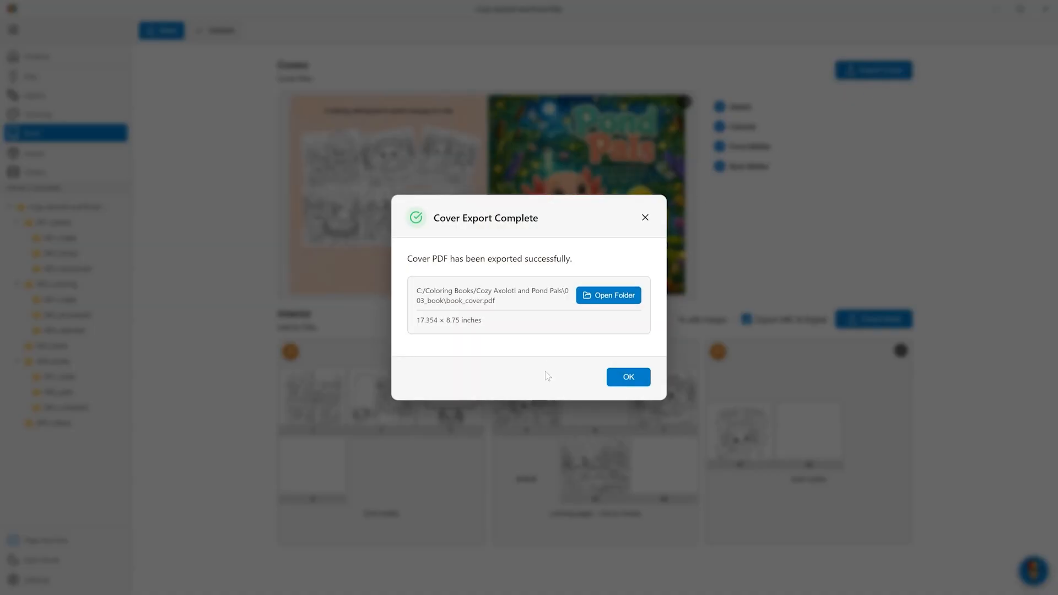
left_click(611, 375)
- Validate the interior PDF by paging through book_paperback.pdf from the title page to the last page
left_click(218, 34)
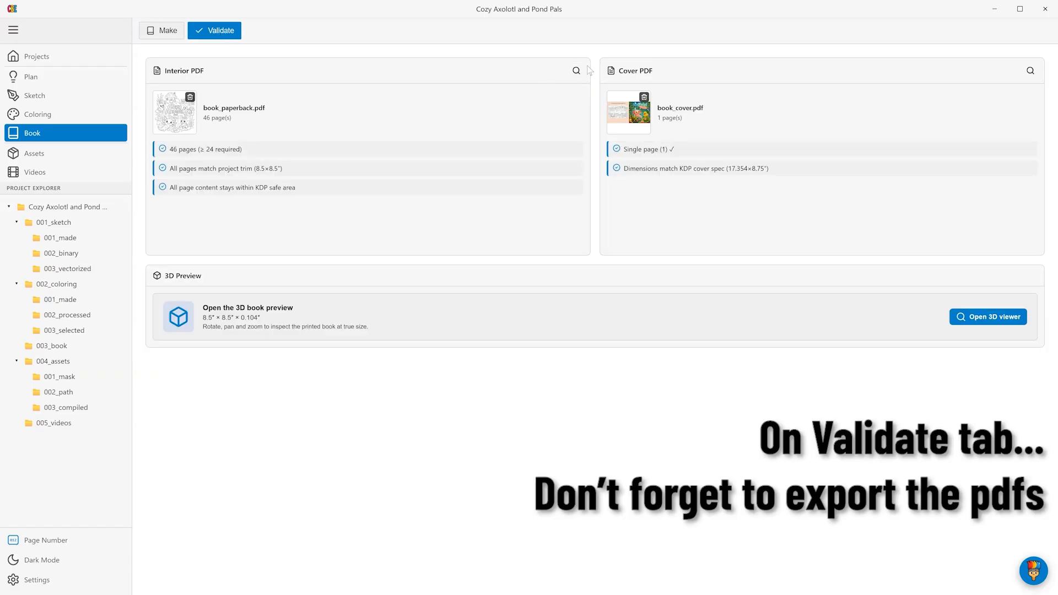
left_click(576, 72)
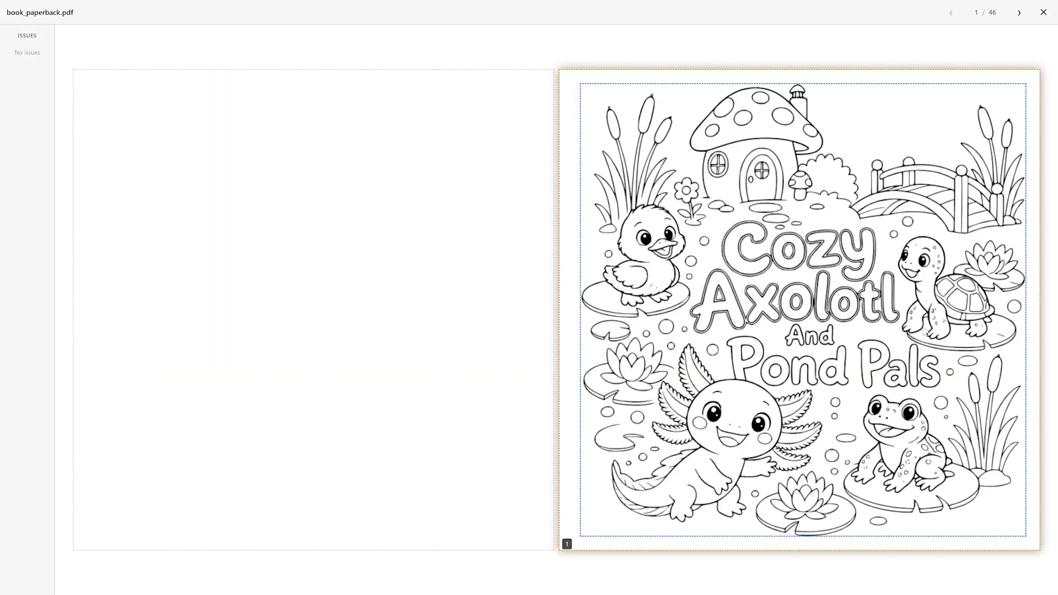
key("Right")
key("Right")
key("Right")
key("Right")
key("Right")
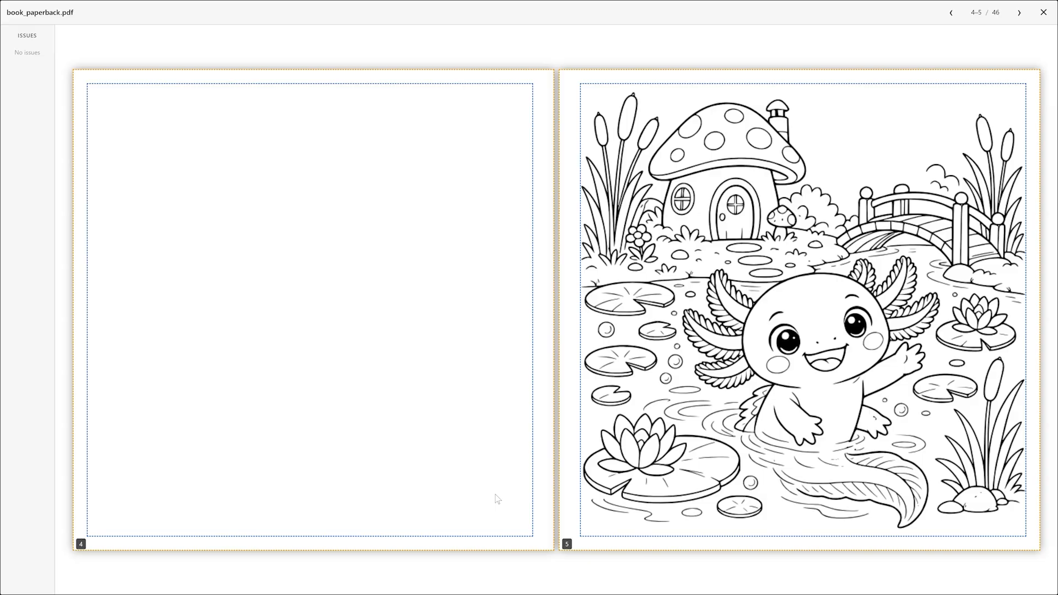
key("Right")
key("Right")
key("Right")
key("Right")
key("Right")
key("Right")
key("Right")
key("Right")
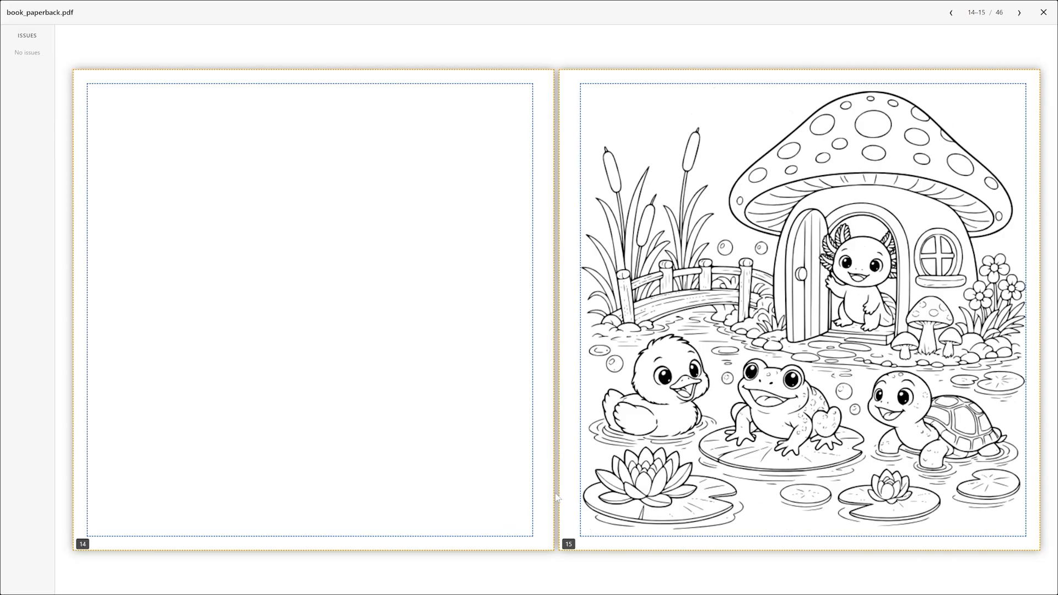
key("Right")
key("Right")
key("Right")
key("Right")
key("Right")
key("Right")
key("Right")
key("Right")
key("Right")
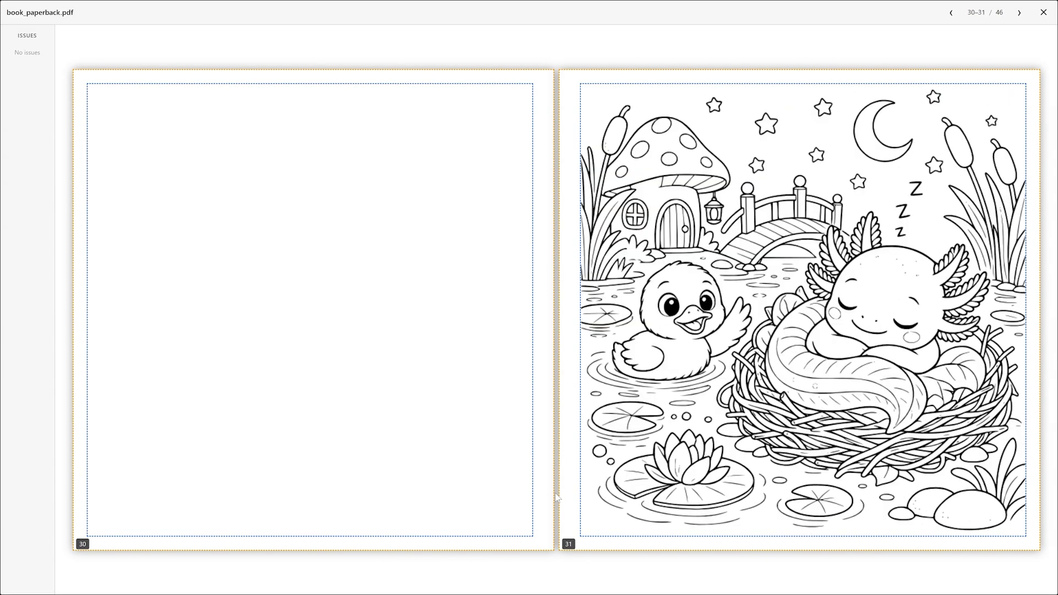
key("Right")
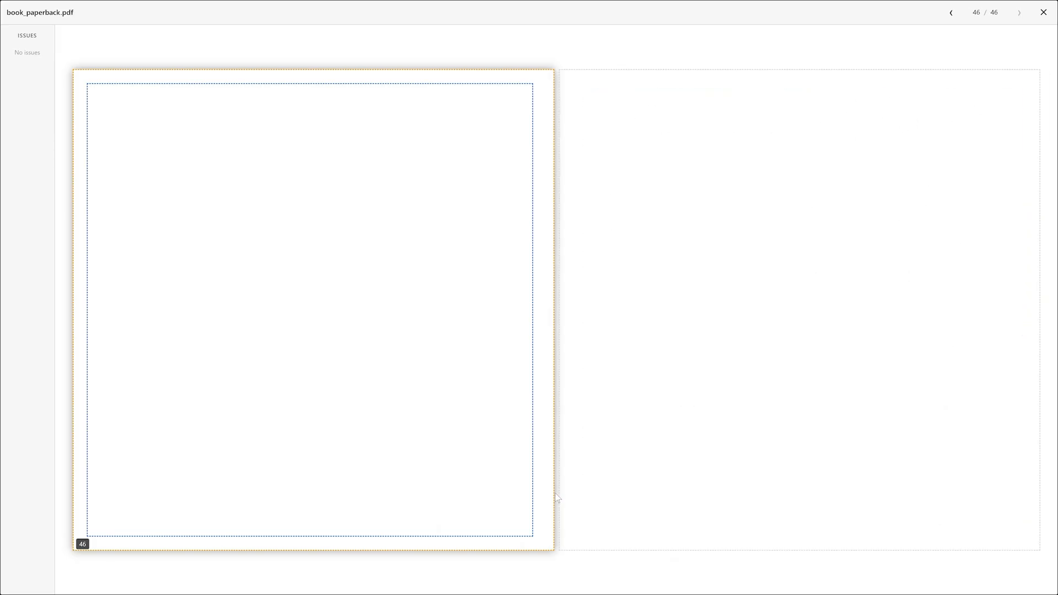
key("Escape")
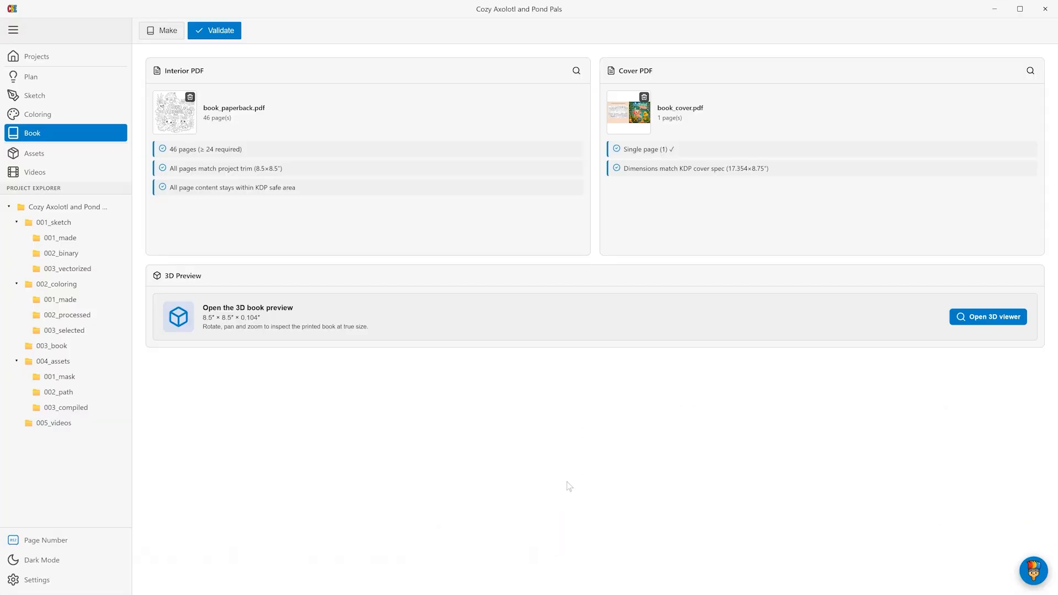
- Inspect the cover PDF, and flip through the 3D book preview from the front cover to the back cover
left_click(1028, 72)
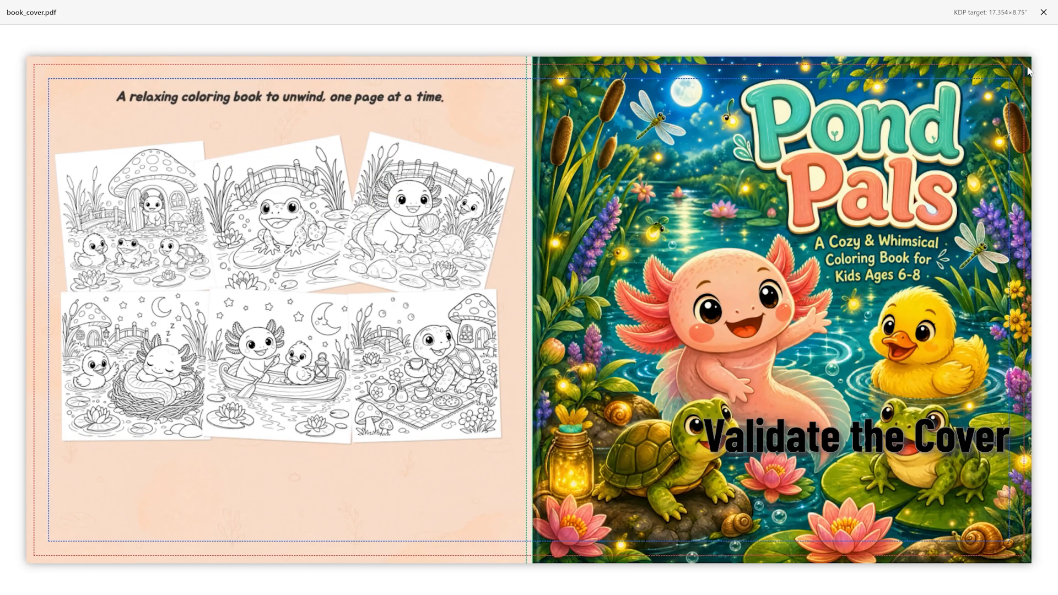
key("Escape")
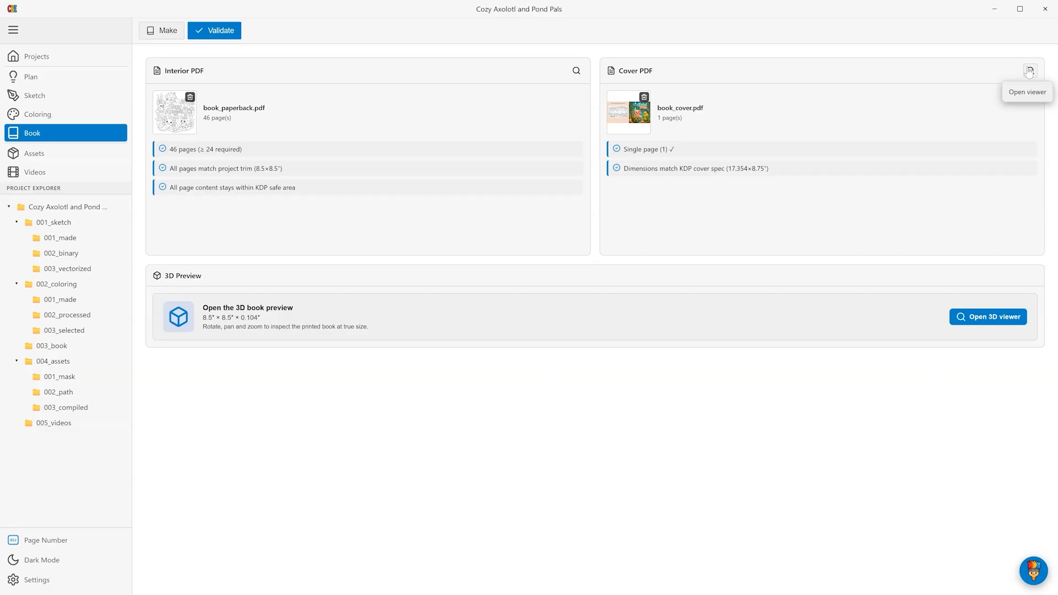
left_click(980, 316)
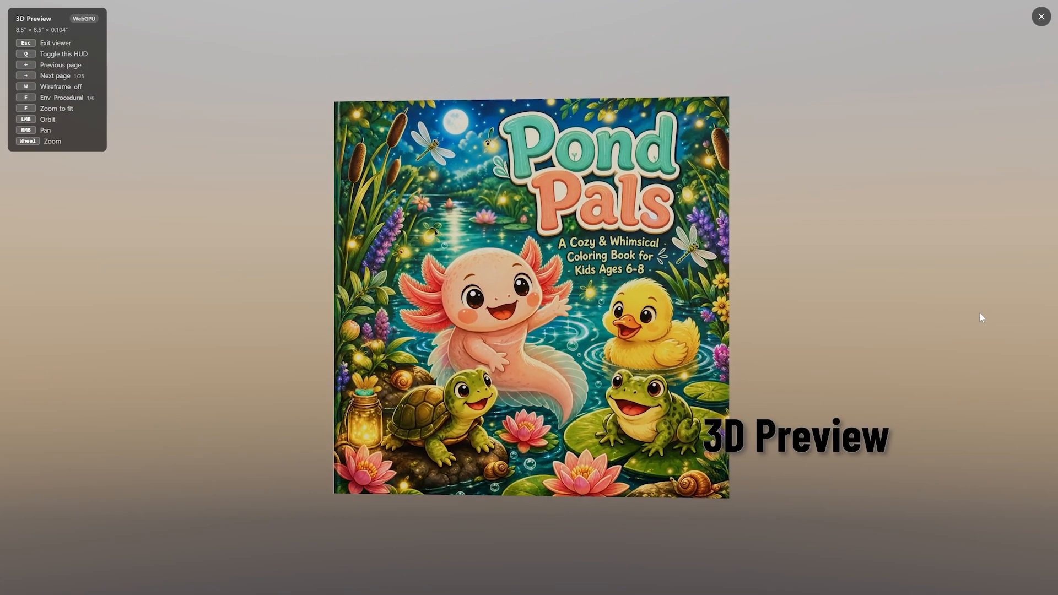
key("Right")
key("Right")
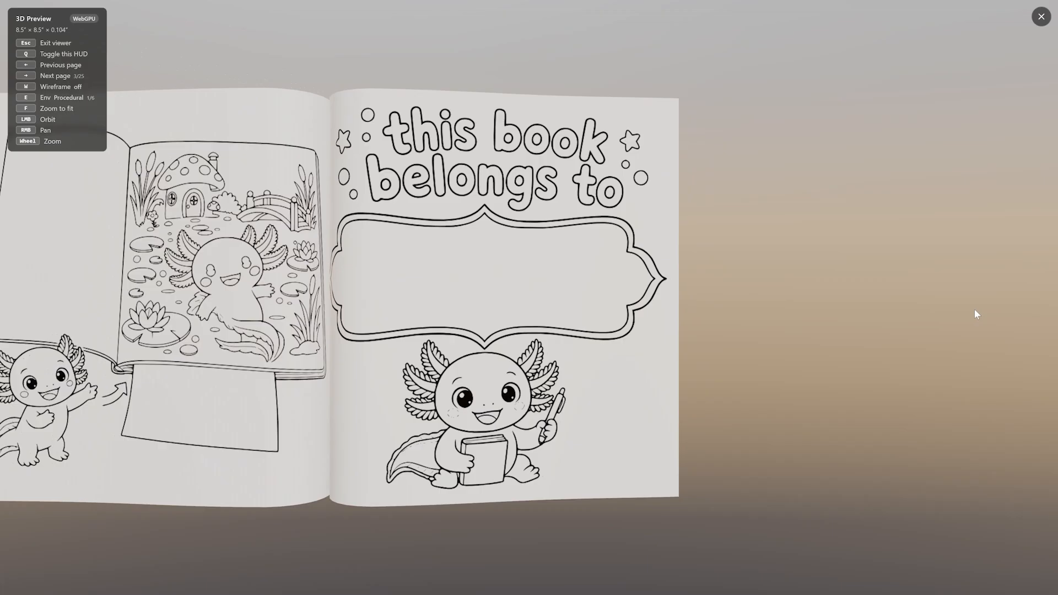
key("Right")
key("Right")
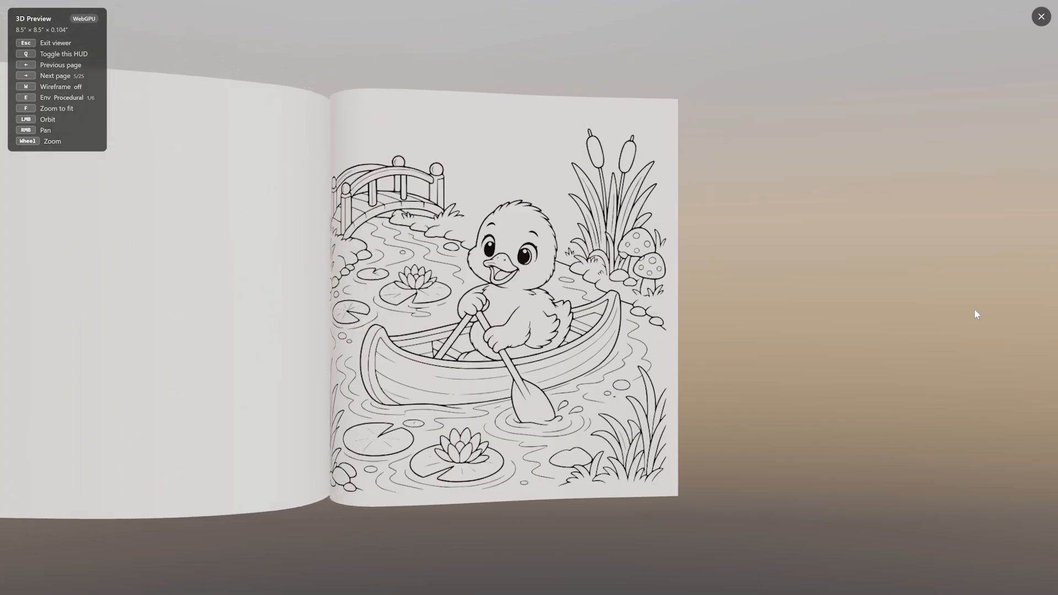
key("Right")
key("Right")
key("Right")
key("Right")
key("Right")
key("Right")
key("Right")
key("Right")
key("Right")
key("Right")
key("Right")
key("Right")
key("Right")
key("Right")
key("Right")
key("Right")
key("Right")
key("Right")
key("Right")
key("Right")
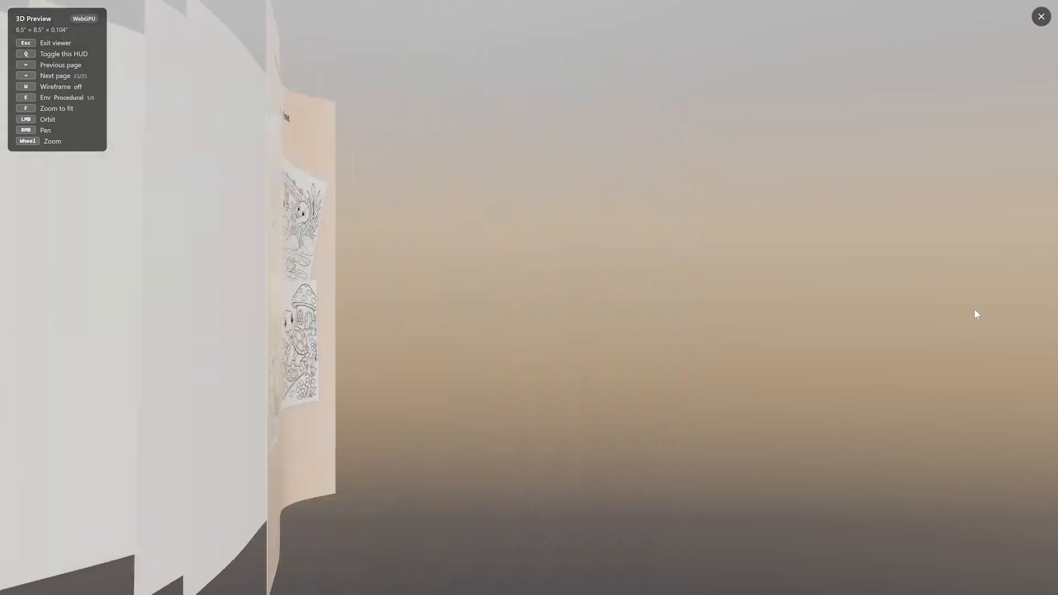
left_click_drag(230, 263, 626, 261)
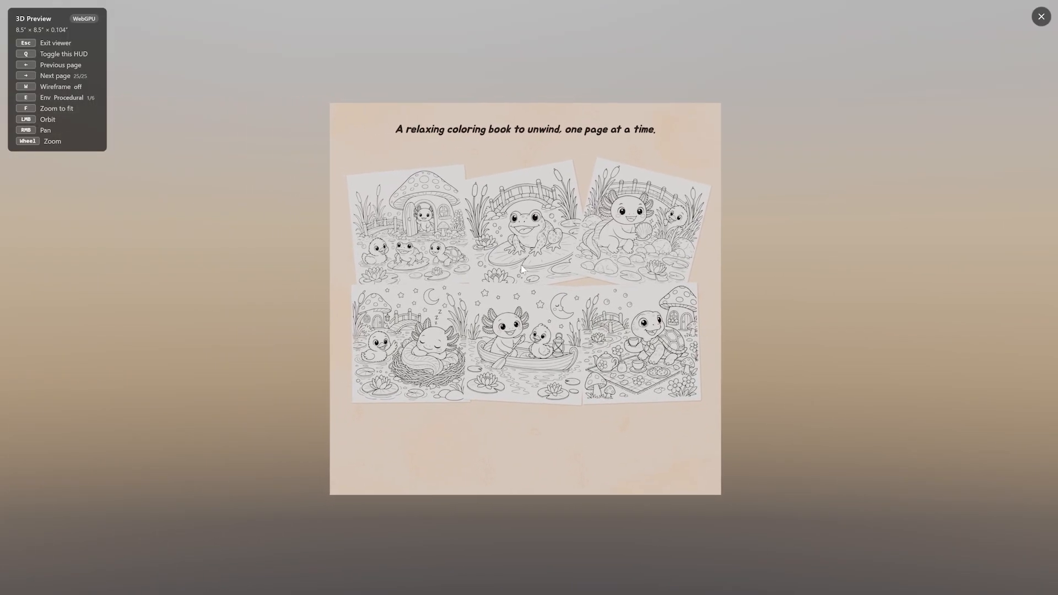
key("Escape")
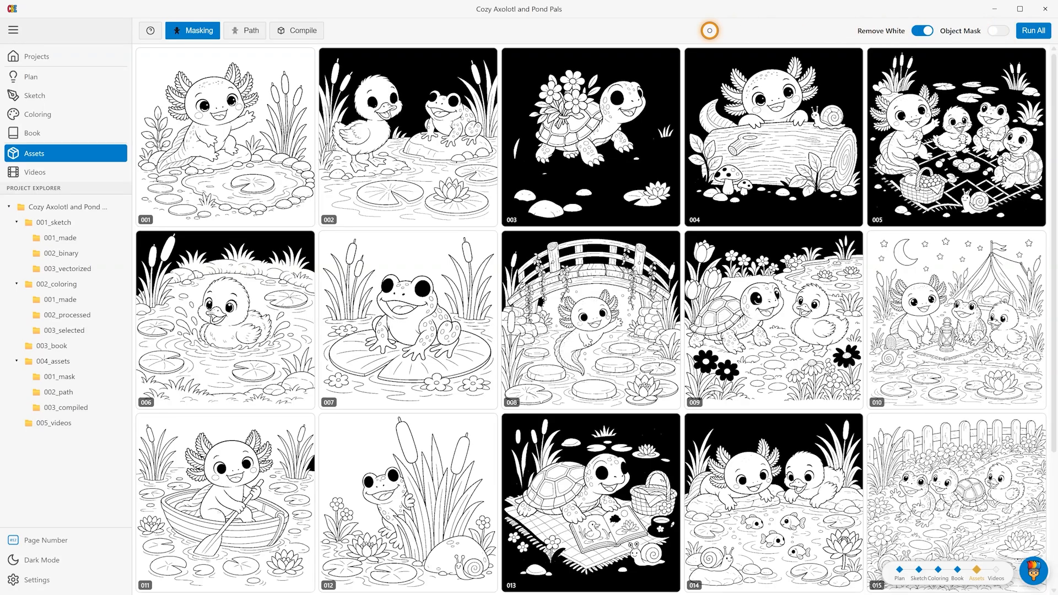
- Generate the In & Out coloring paths for all pages, and compile the assets of every page
left_click(244, 31)
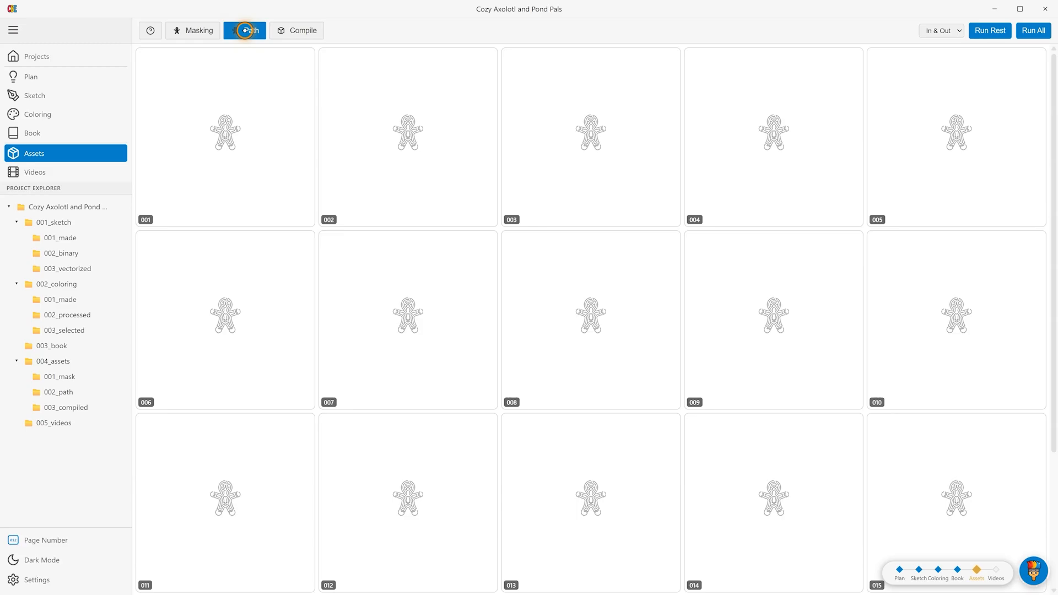
left_click(1031, 31)
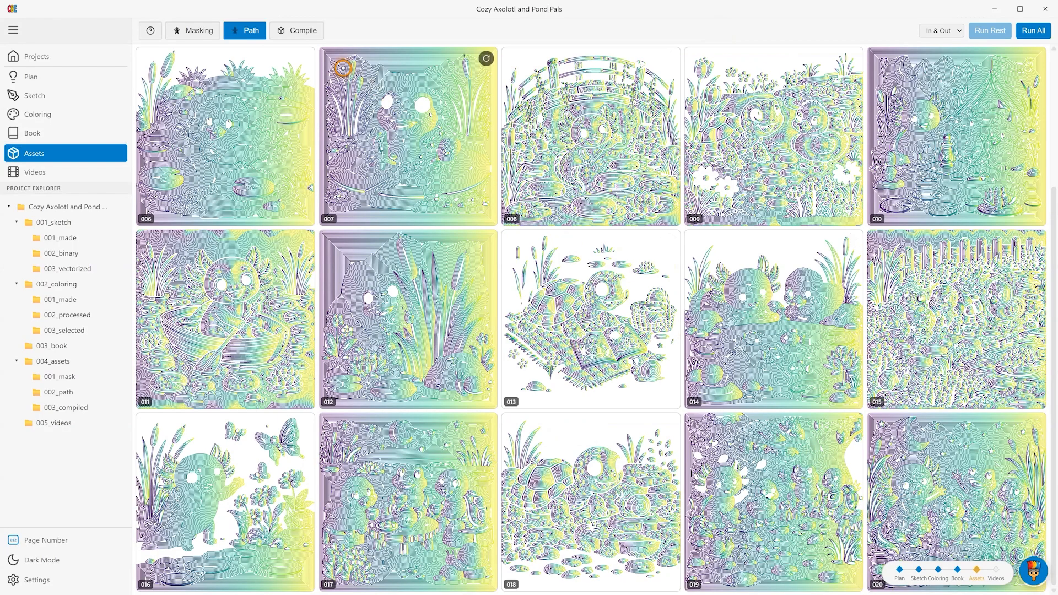
left_click(296, 31)
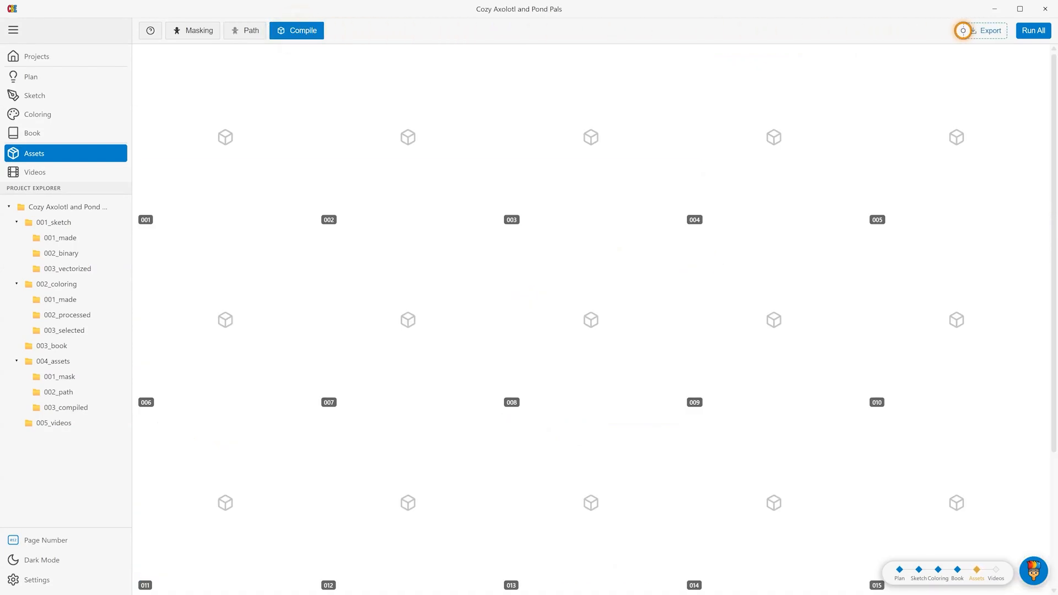
left_click(1034, 30)
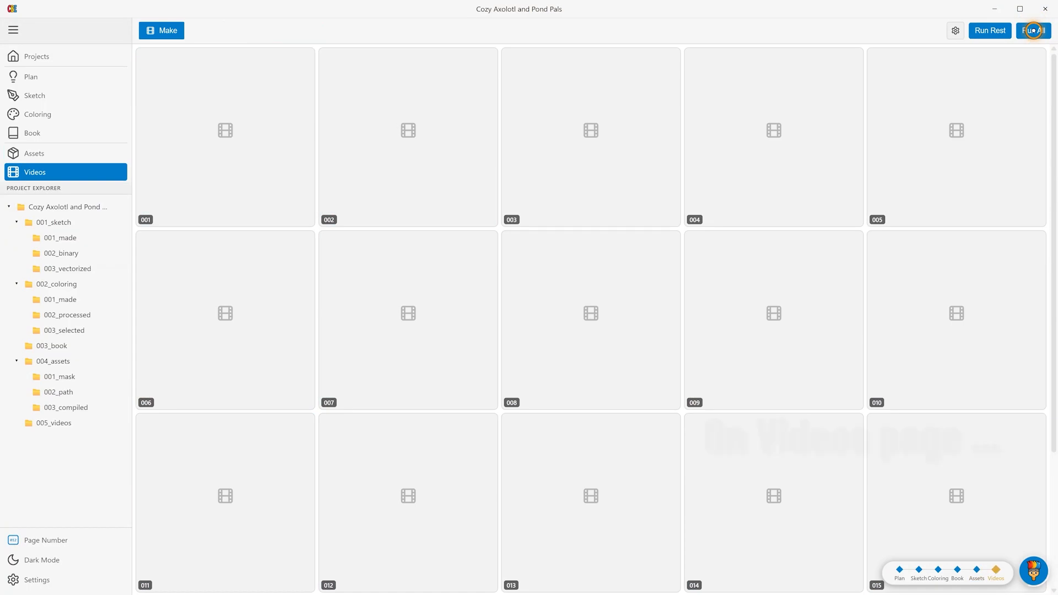
- Generate the coloring videos for all pages, and play the timelapse of page 017
left_click(1033, 31)
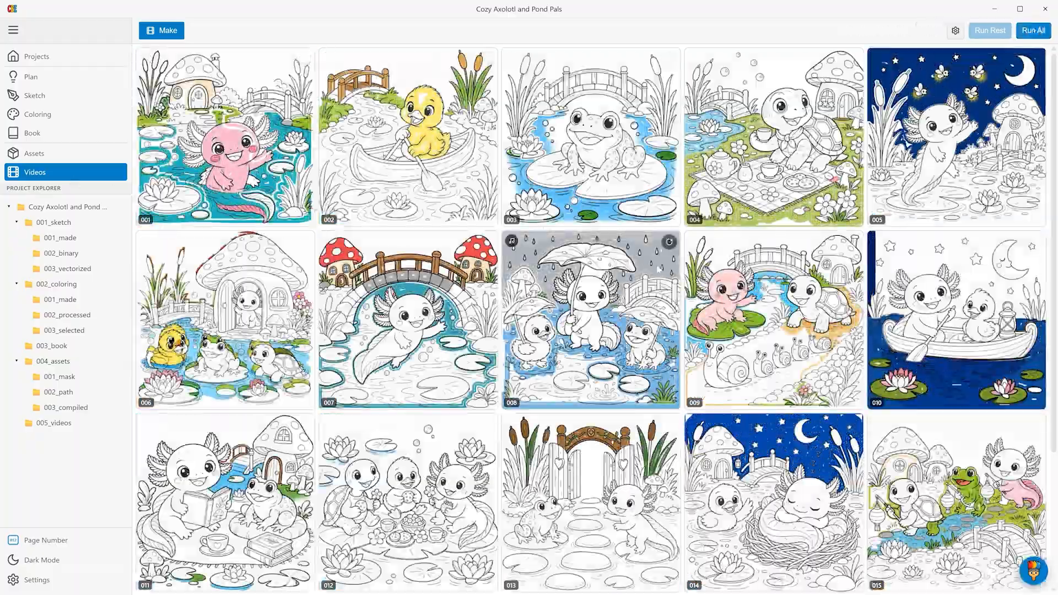
scroll(664, 391, "down", 3)
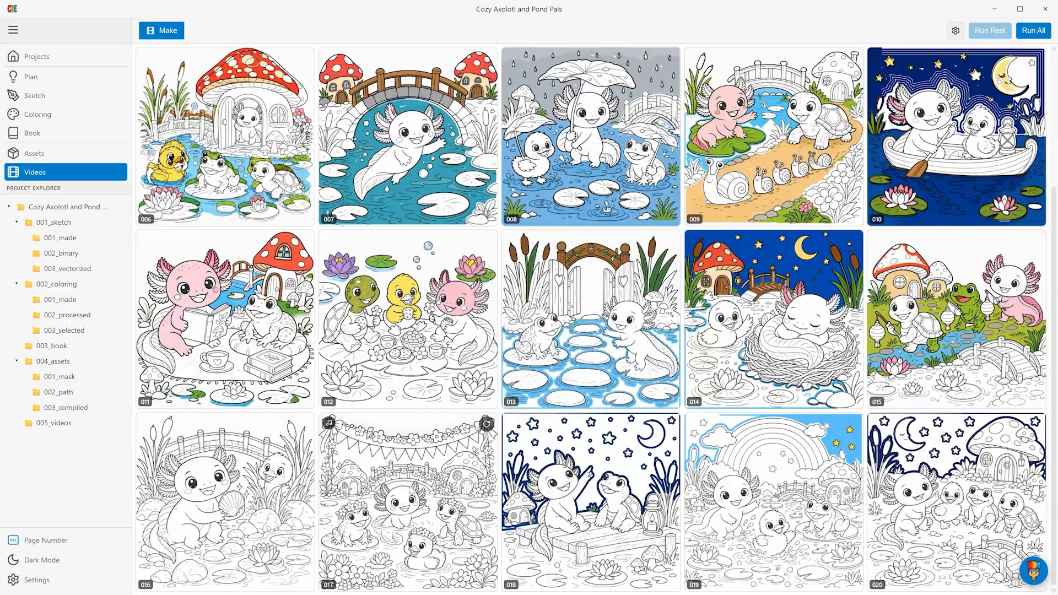
left_click(424, 494)
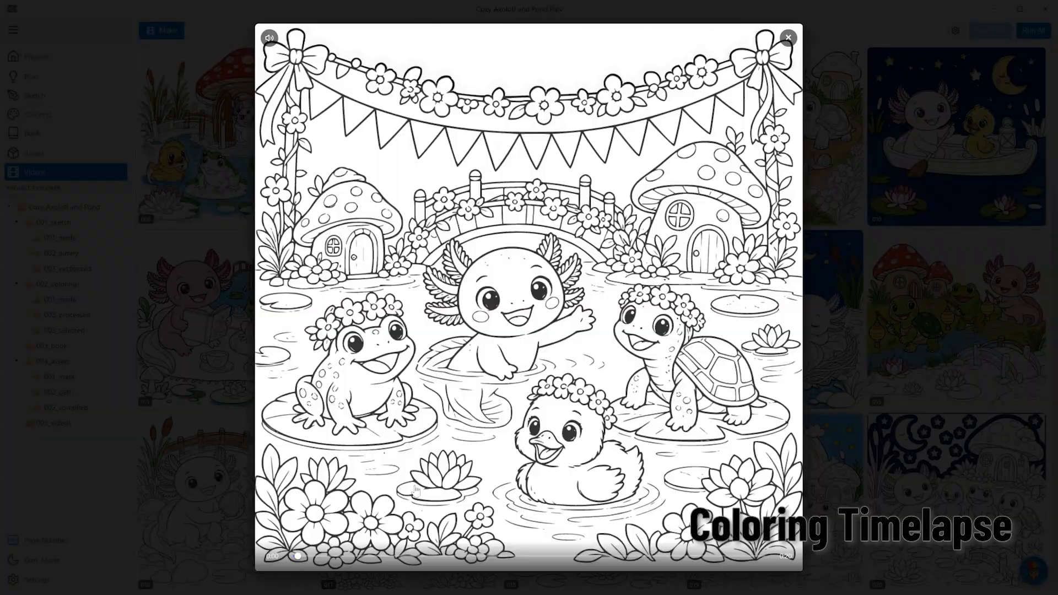